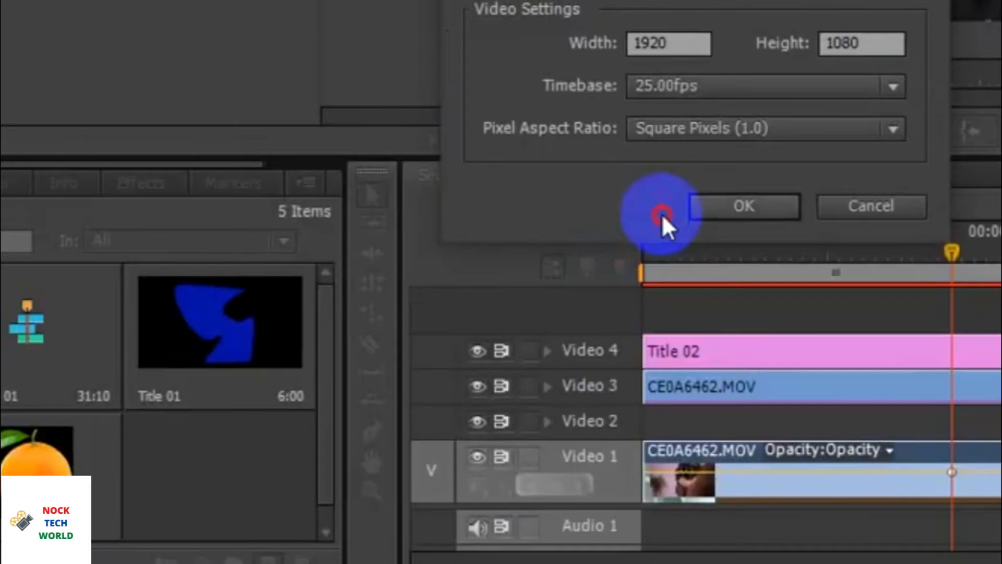
Create a blue colour matte at 1920 × 1080, 25.00 fps and square pixels, named Color Matte.
left_click(727, 207)
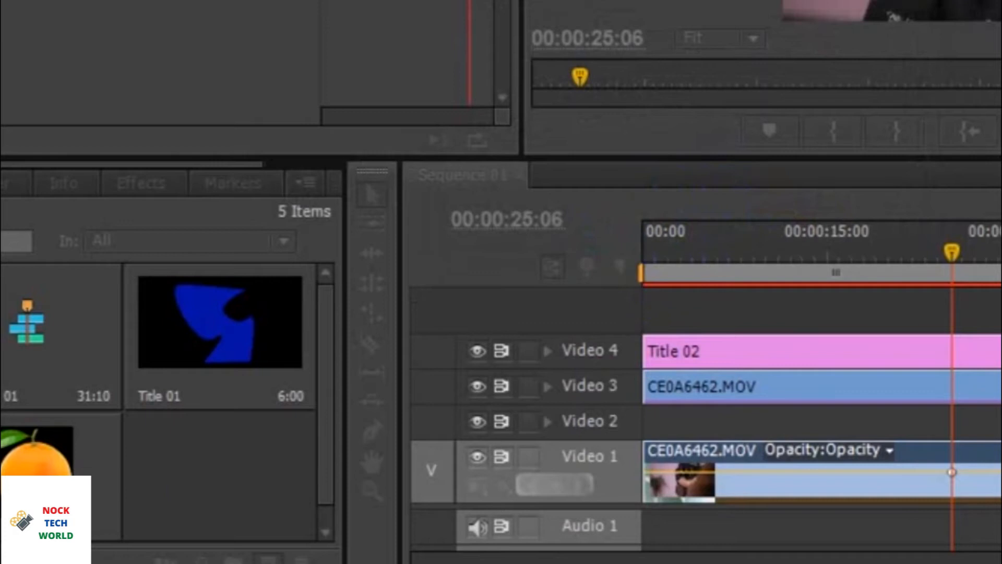
left_click(239, 472)
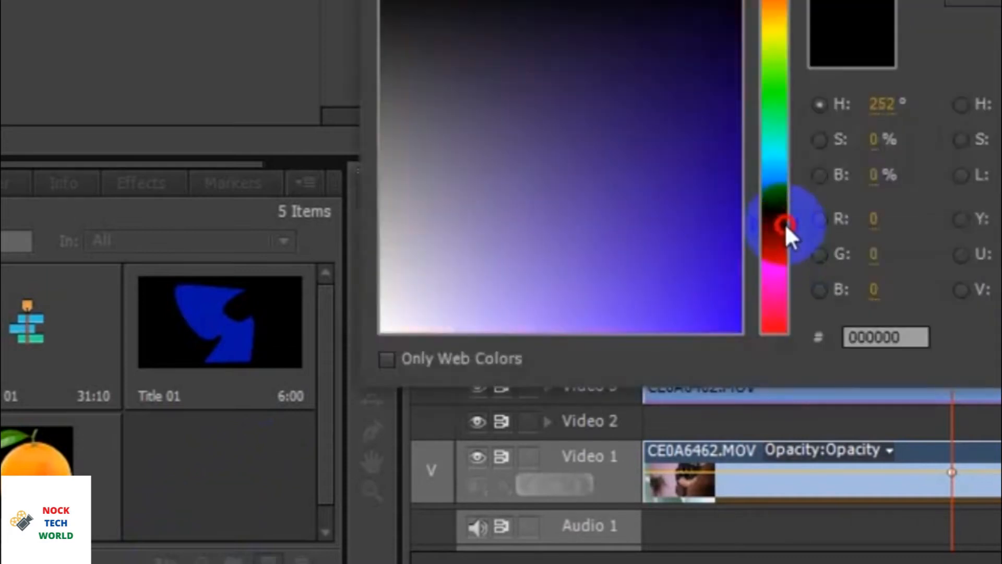
left_click_drag(784, 223, 784, 202)
left_click(740, 226)
left_click_drag(740, 226, 742, 226)
left_click(973, 2)
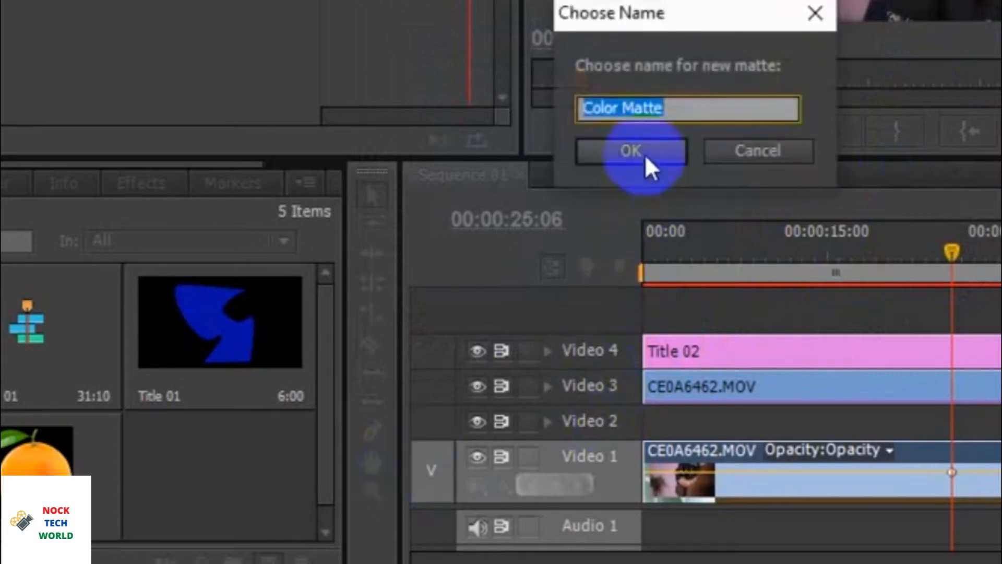
left_click(644, 154)
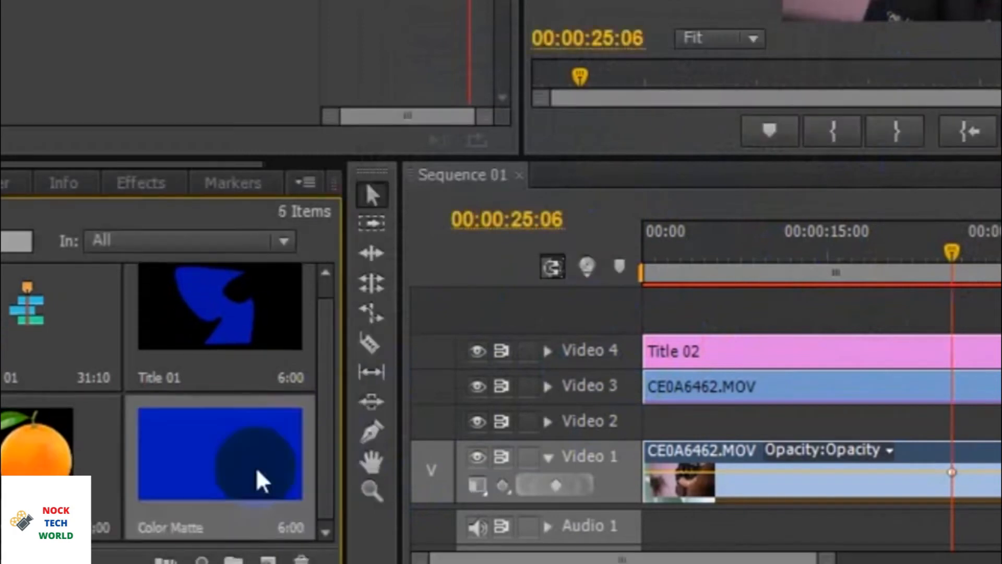
Place the Color Matte on Video 2 from the sequence start and extend it beyond 00:00:25:06.
left_click_drag(216, 466, 688, 412)
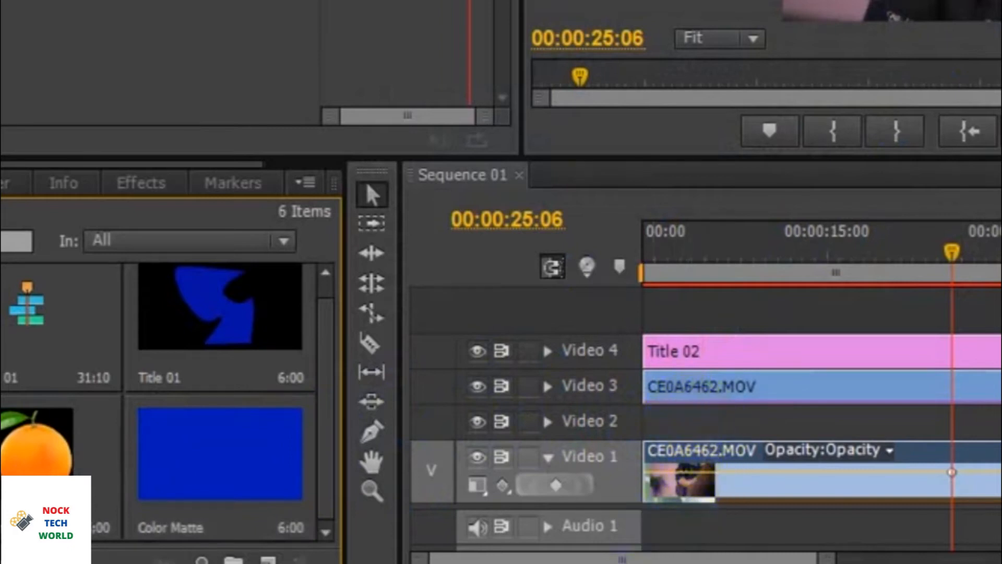
left_click_drag(212, 447, 998, 443)
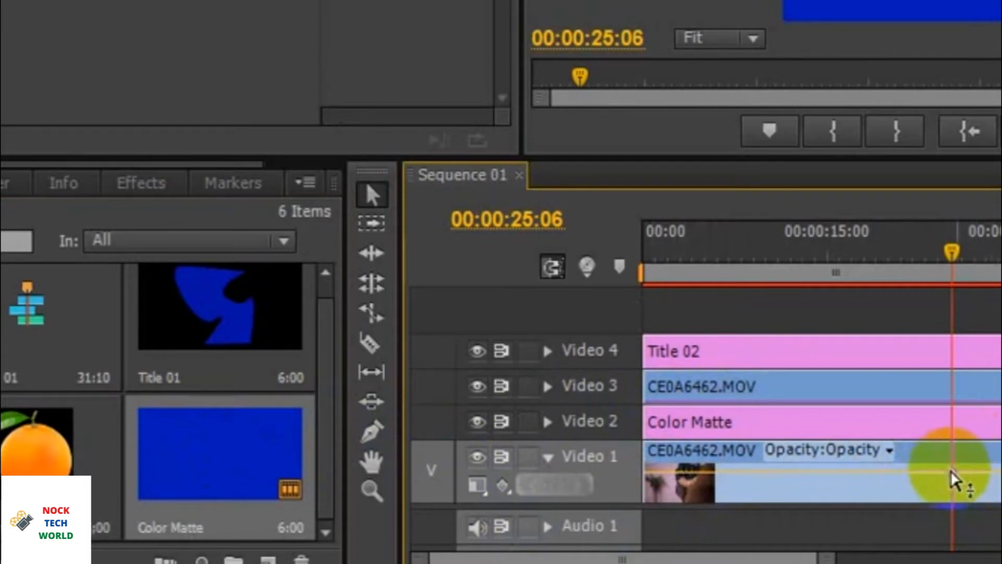
Remove the opacity keyframes from the CE0A6462.MOV clip on Video 1.
left_click(951, 473, "ctrl")
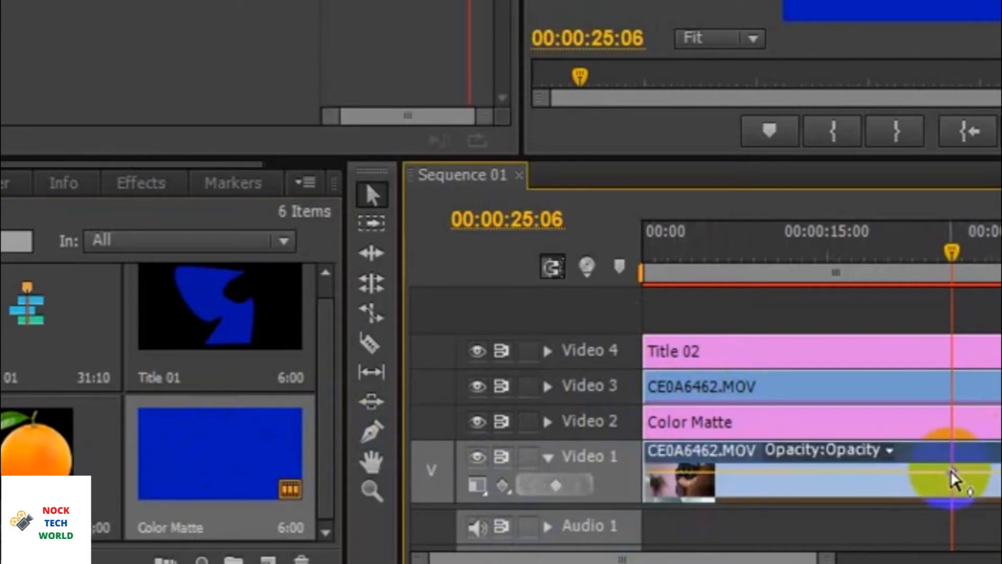
key("shift+5")
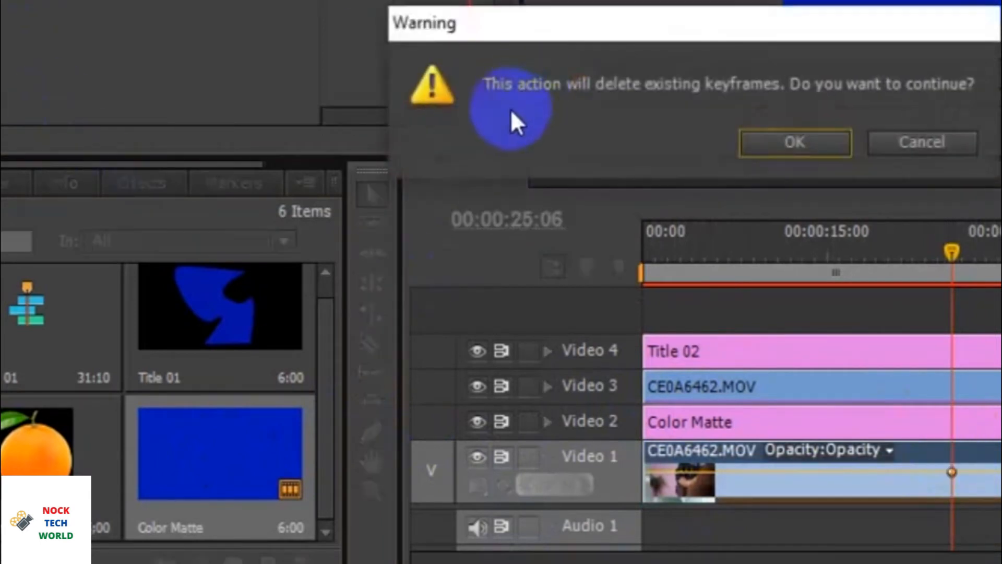
left_click(749, 143)
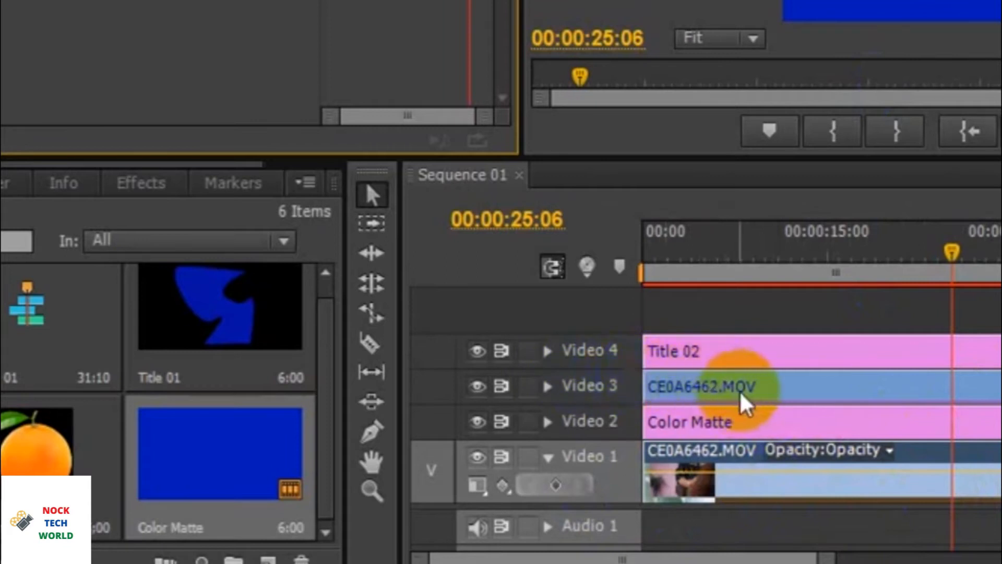
Set the blend mode of the Color Matte clip on Video 2 to Soft Light.
left_click(673, 355)
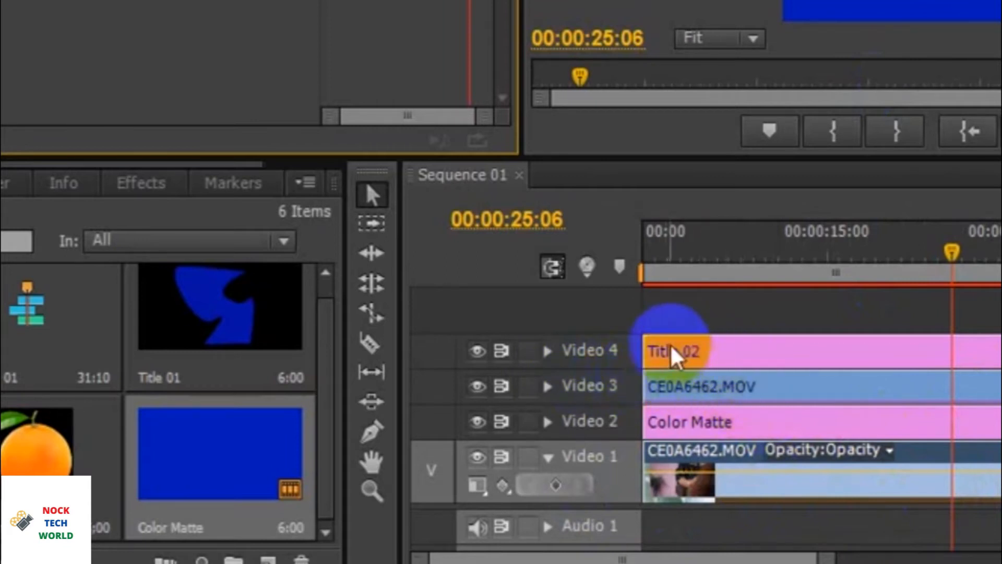
left_click(750, 431)
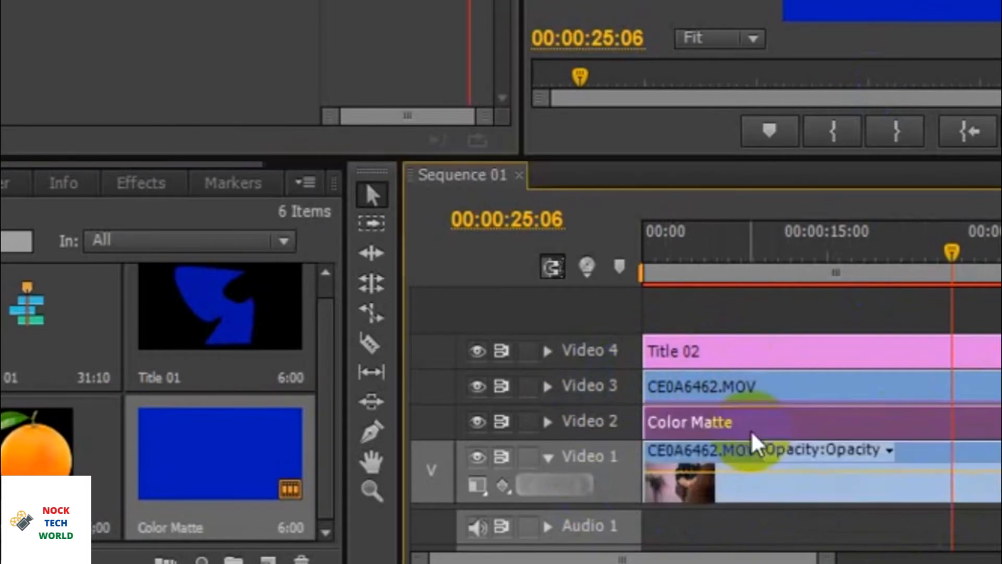
key("shift+5")
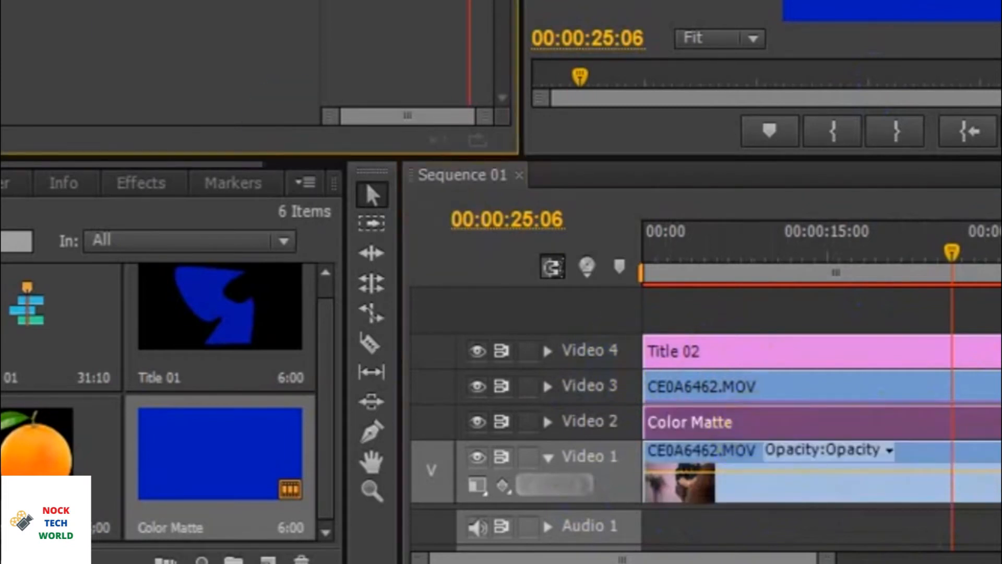
left_click(198, 1)
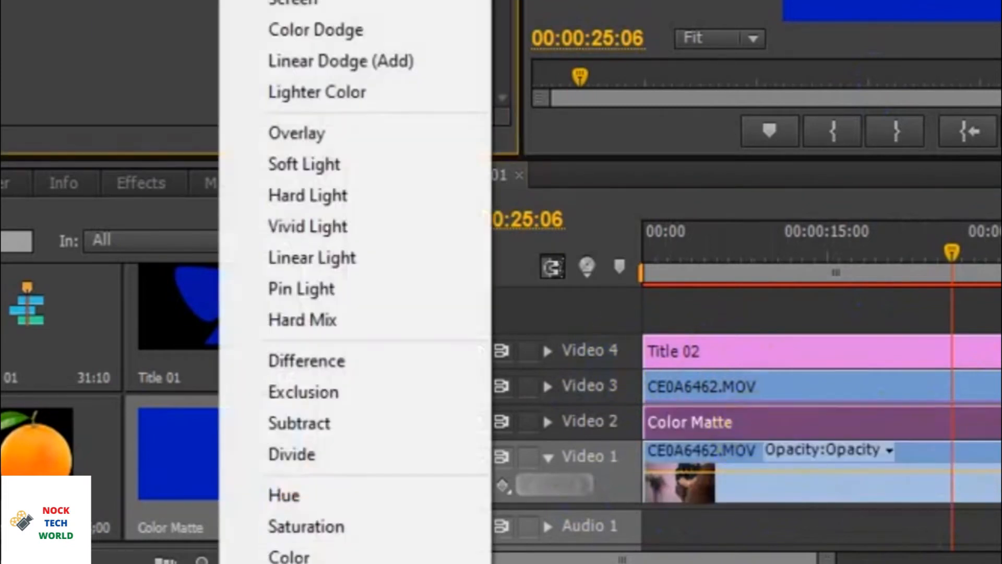
left_click(302, 164)
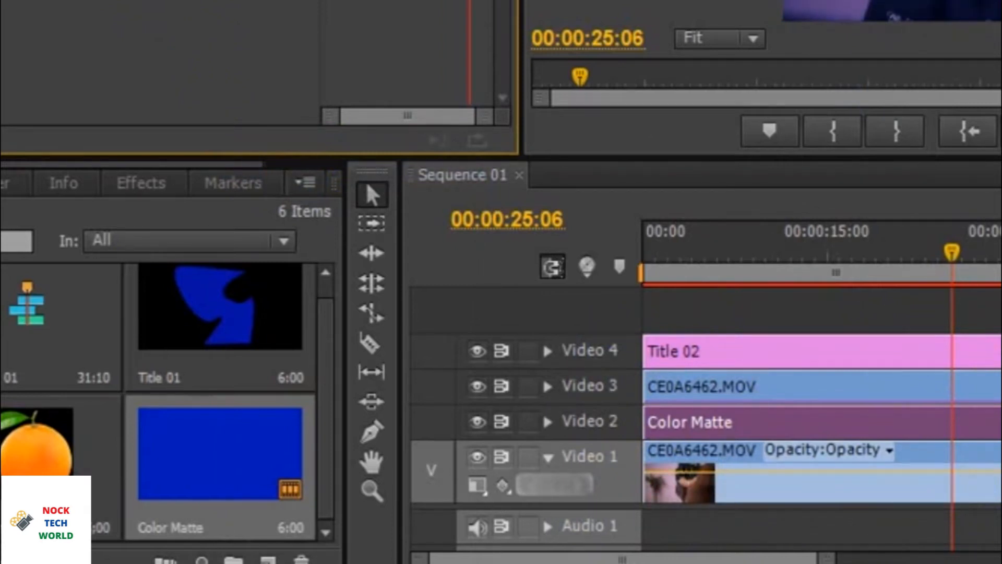
Play the sequence from 00:00:00:00 in an enlarged preview to check the blue tint over the footage.
left_click_drag(952, 253, 600, 250)
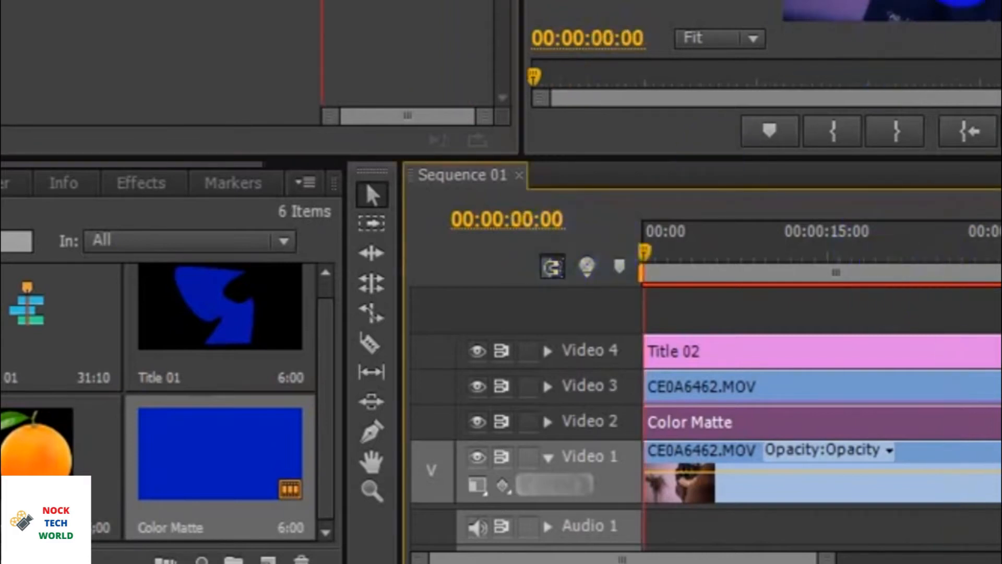
key("shift+4")
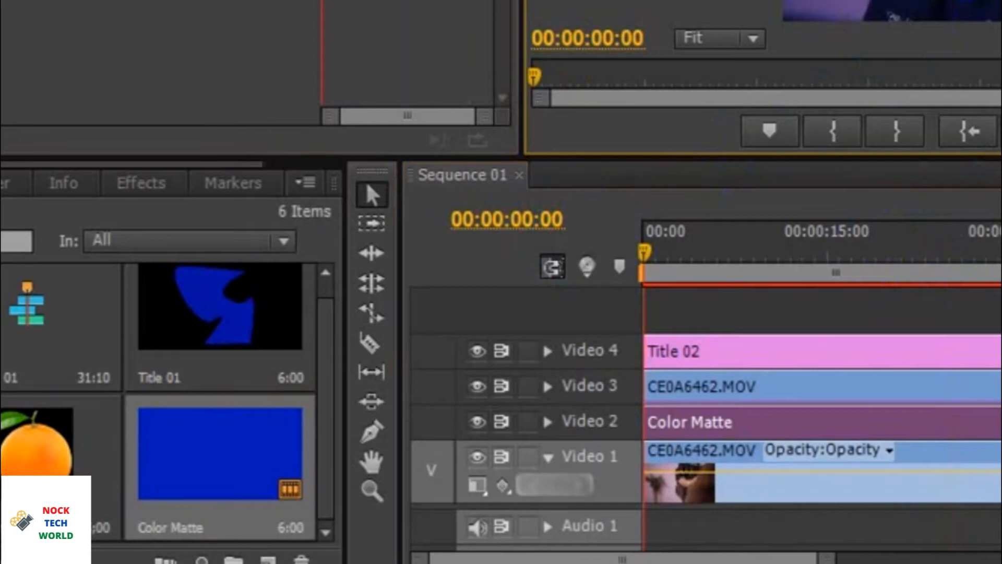
key("shift+2")
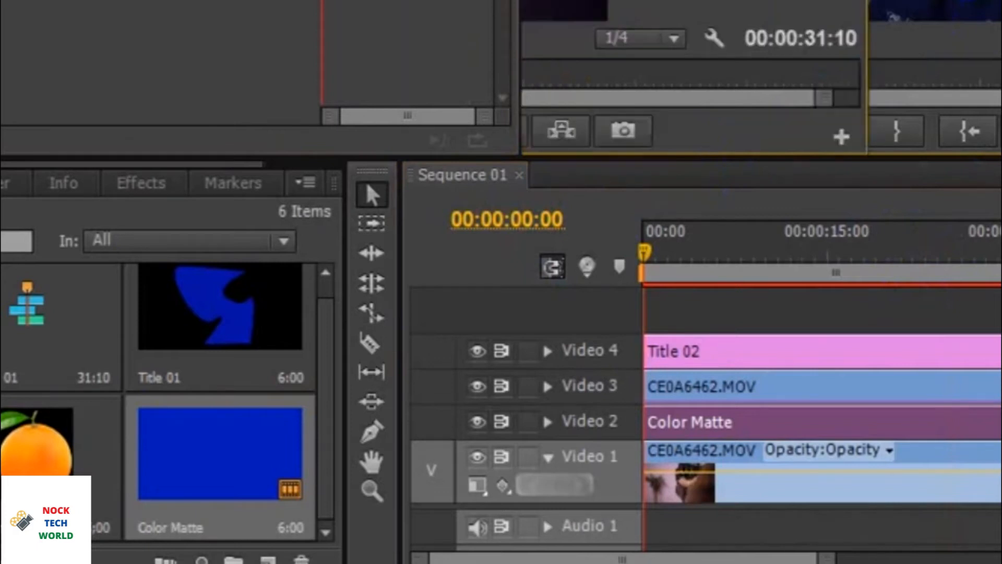
key("shift+4")
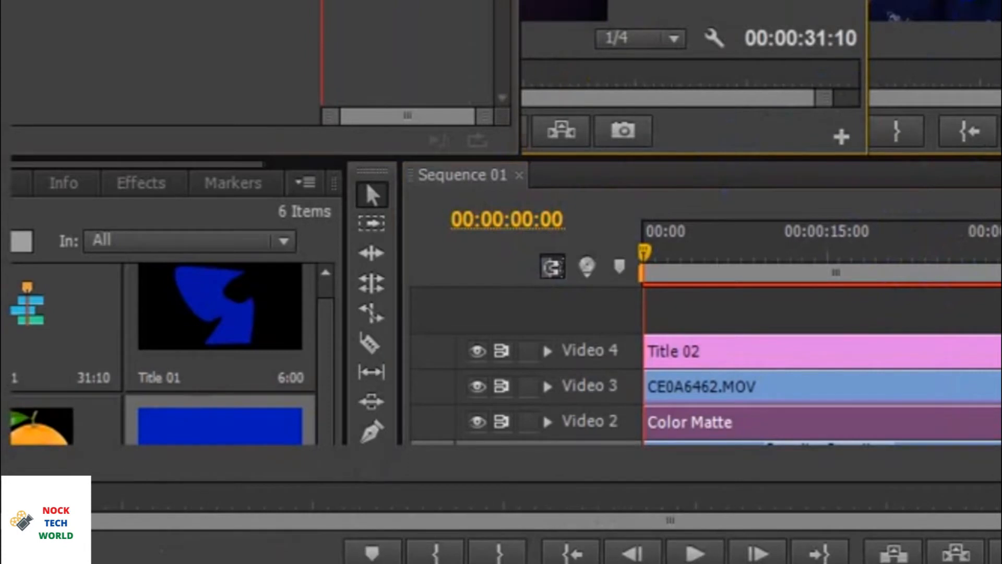
key("shift+4")
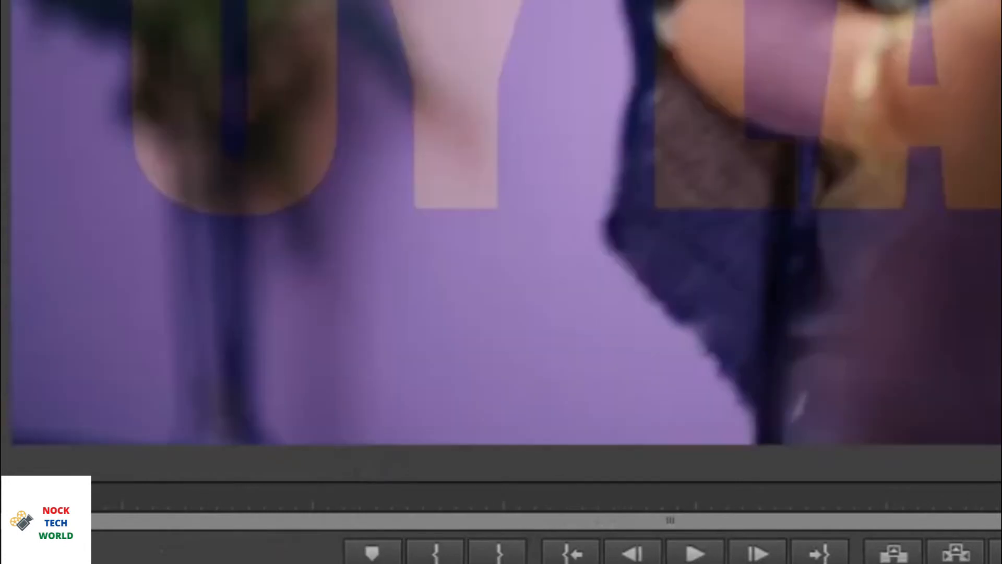
key("space")
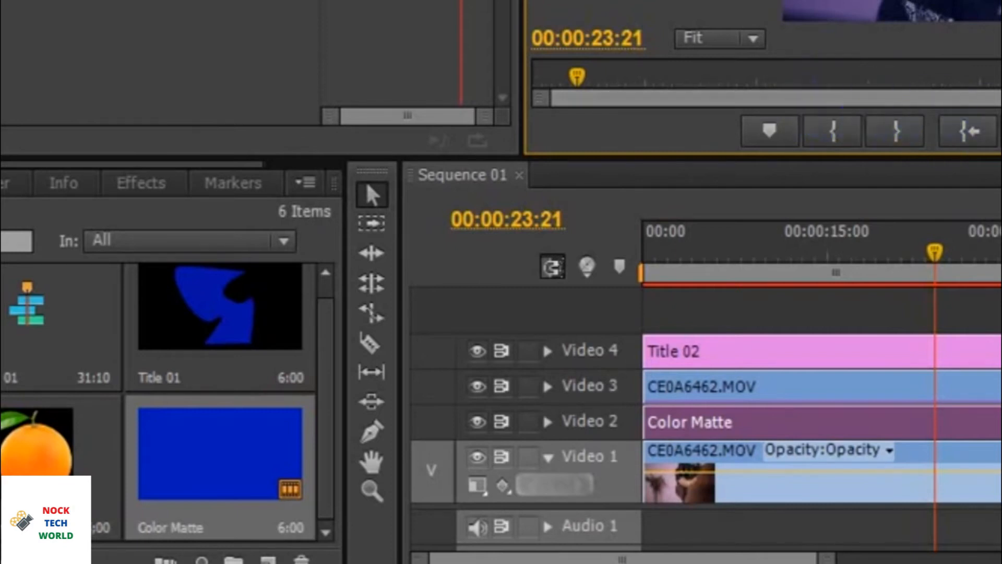
Delete all clips on Video 1 to Video 4 from Sequence 01.
left_click(946, 404)
left_click(885, 462)
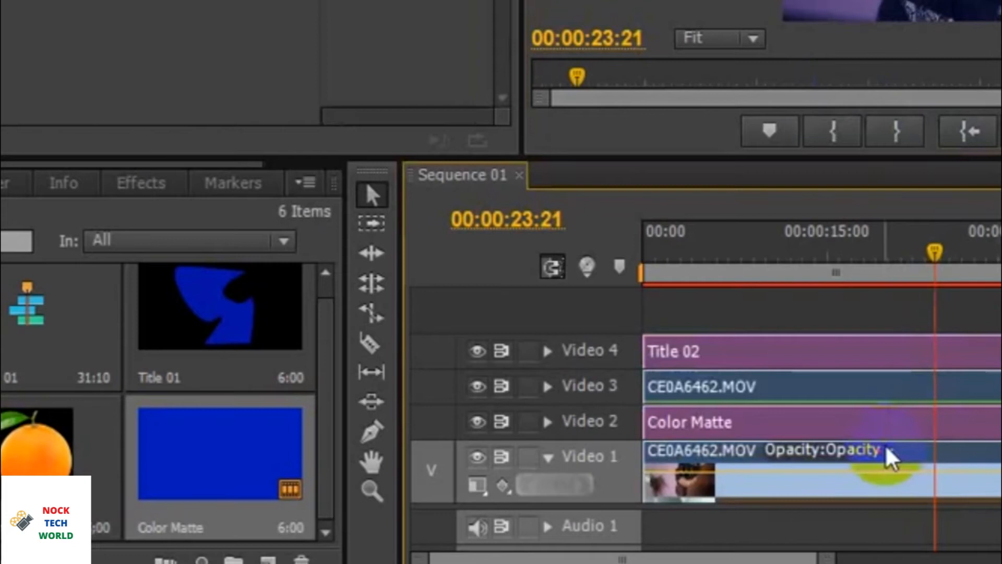
key("Delete")
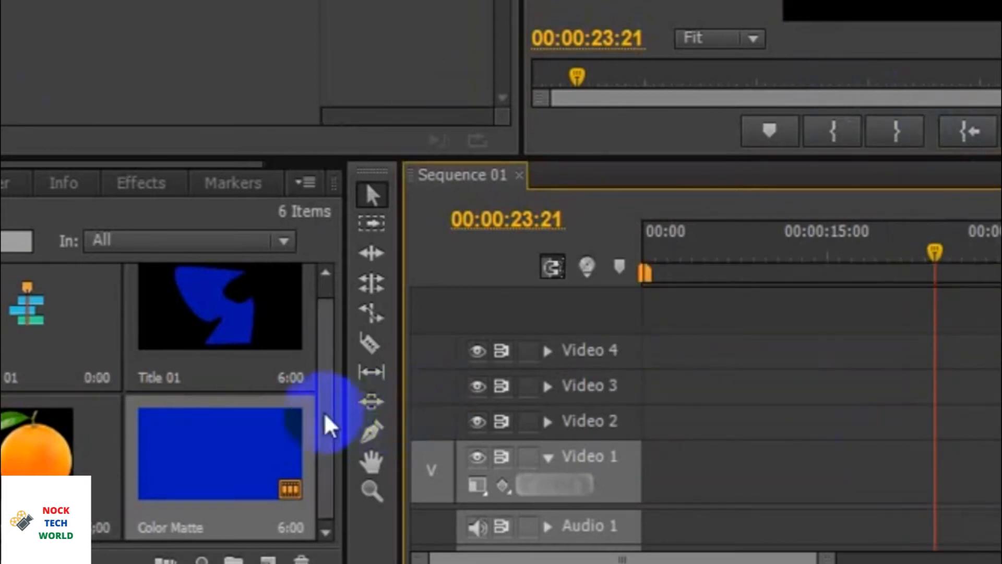
Delete the titles, the orange image and the Color Matte from the project, keeping the source clip and Sequence 01.
left_click(204, 353, "shift")
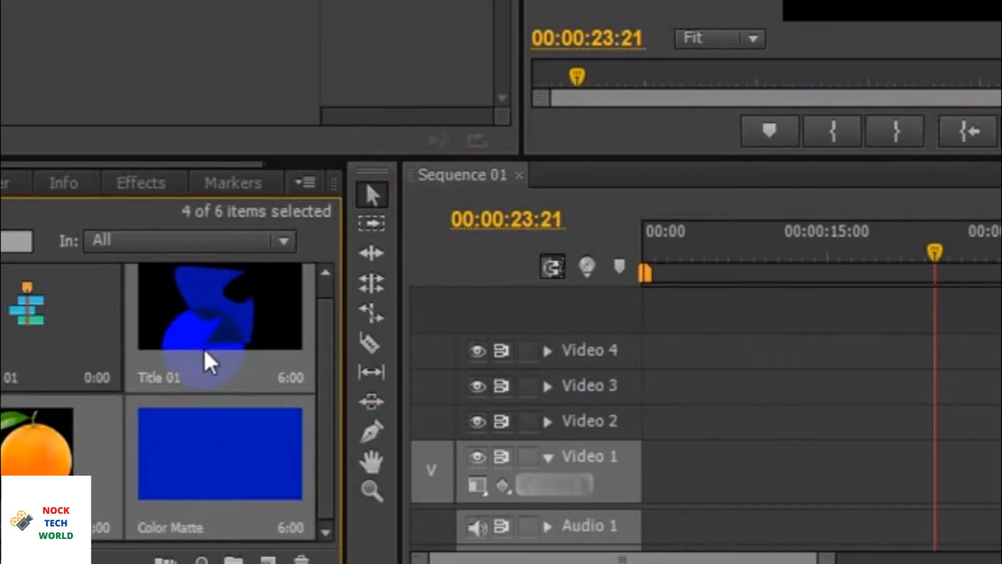
key("Delete")
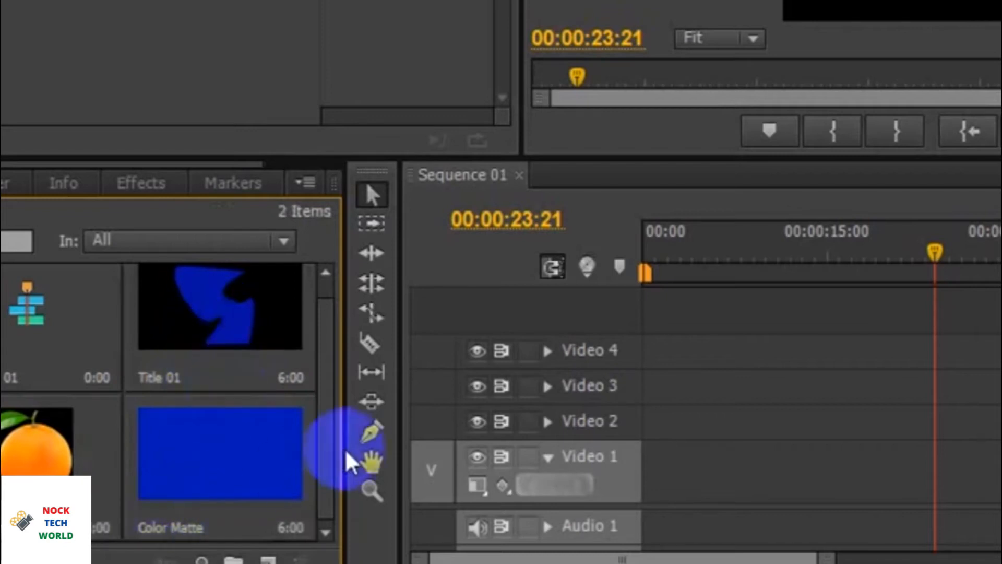
left_click_drag(329, 434, 317, 339)
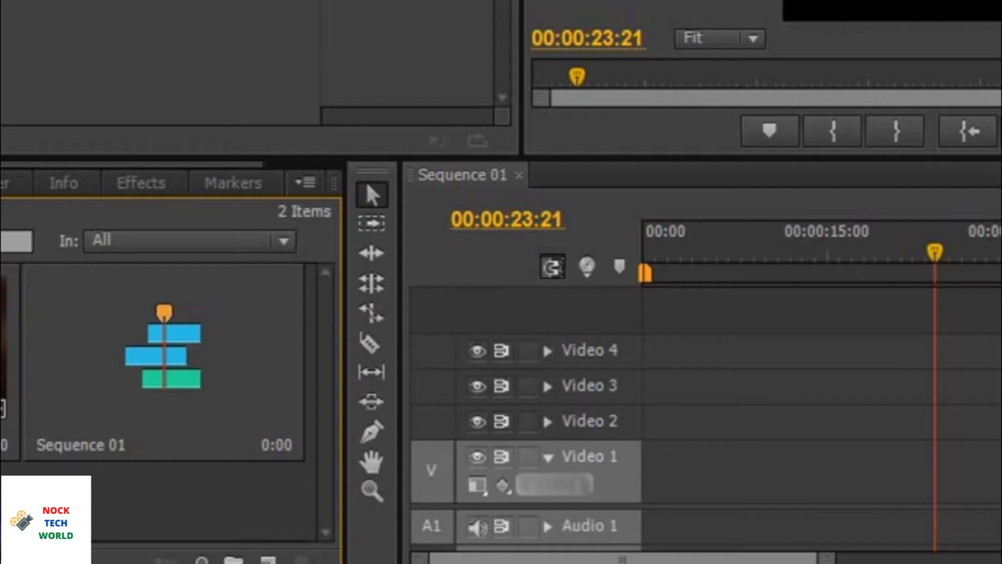
Import the video clips CE0A6371 and CE0A6374 from New Volume (F:) into the project.
key("ctrl+i")
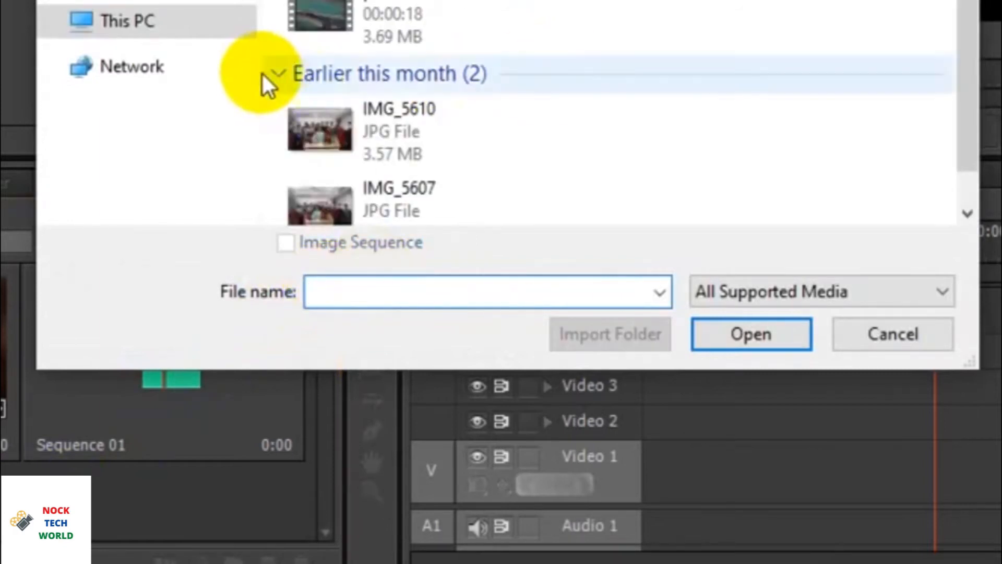
left_click(216, 26)
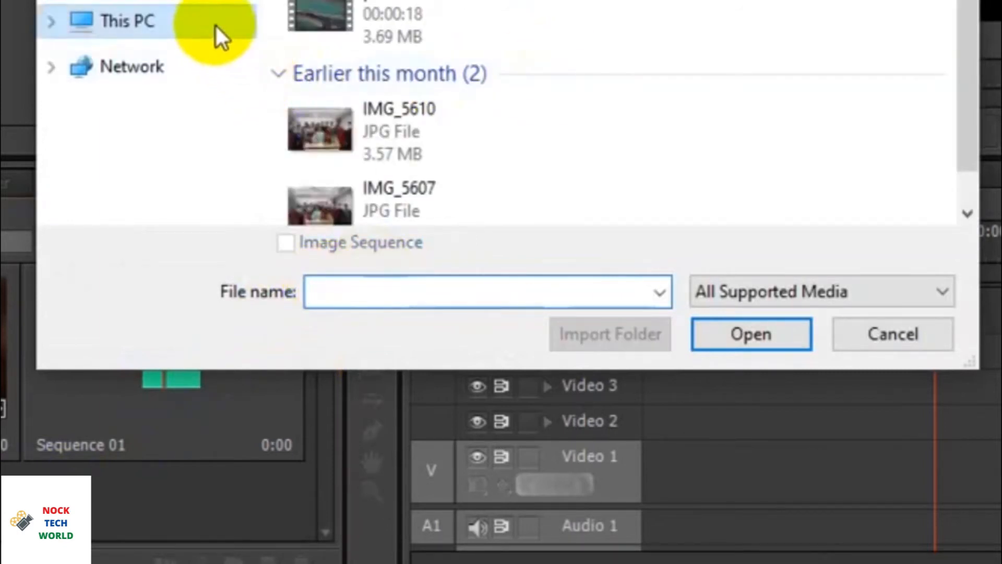
scroll(415, 11, "down", 3)
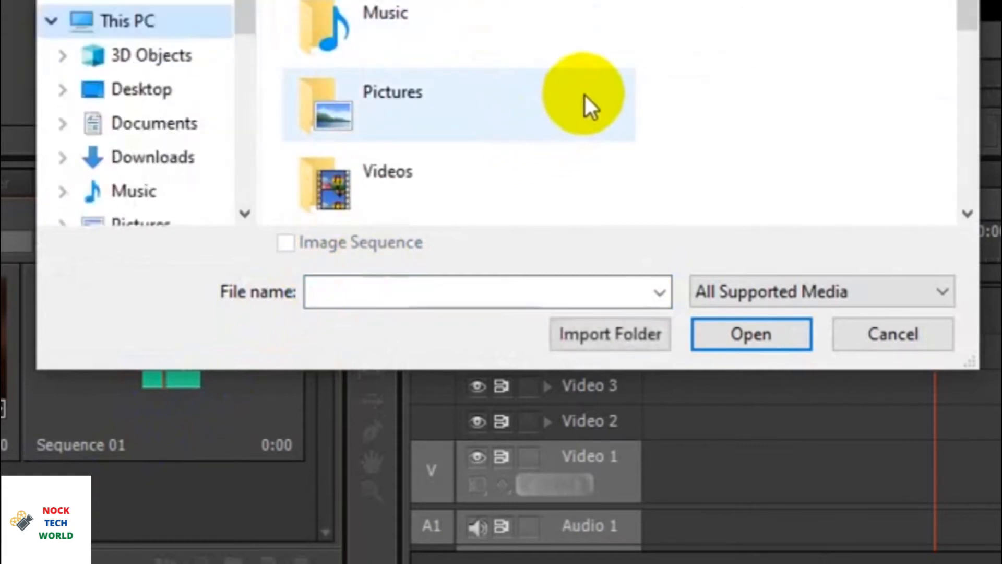
scroll(584, 93, "down", 3)
double_click(443, 1)
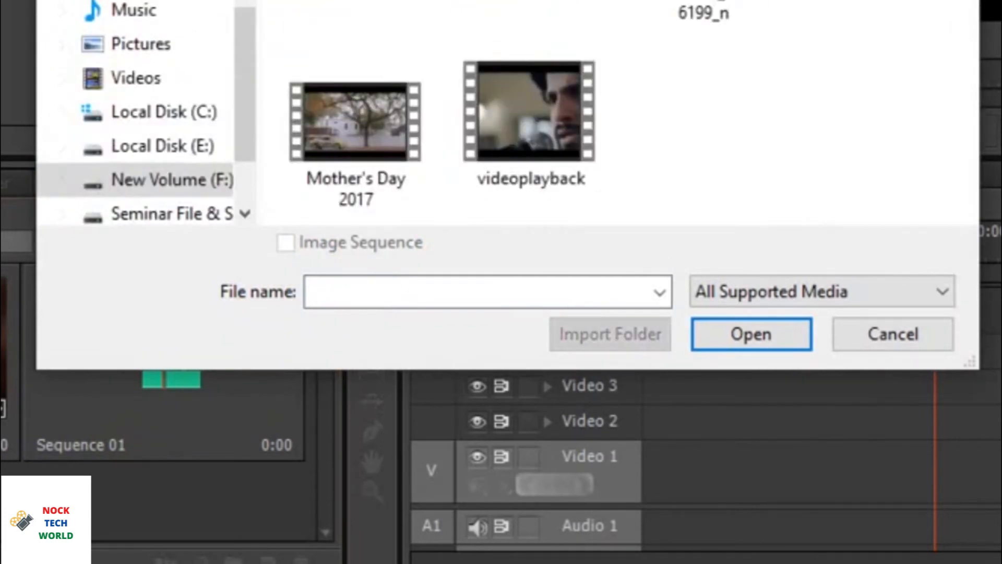
double_click(468, 1)
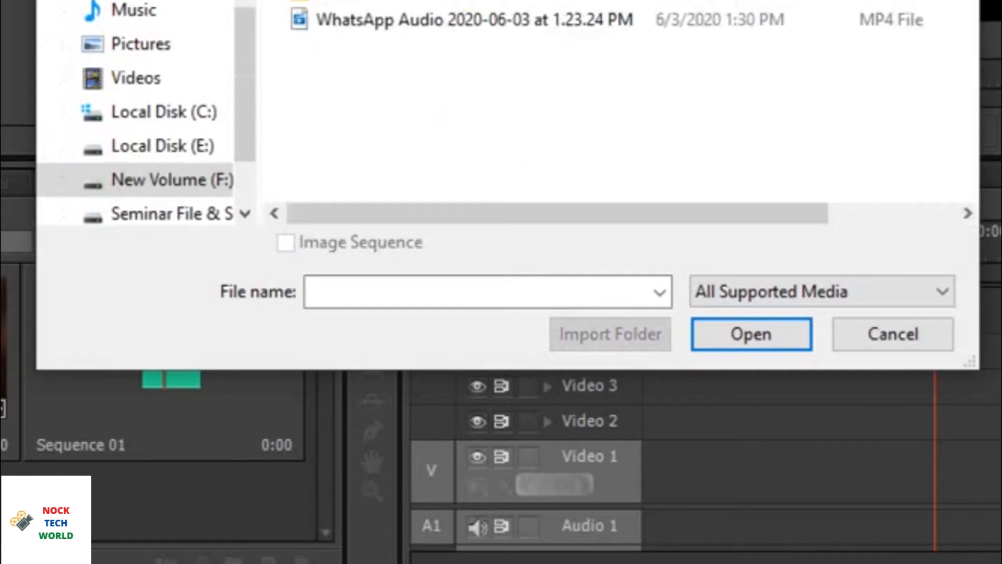
double_click(365, 1)
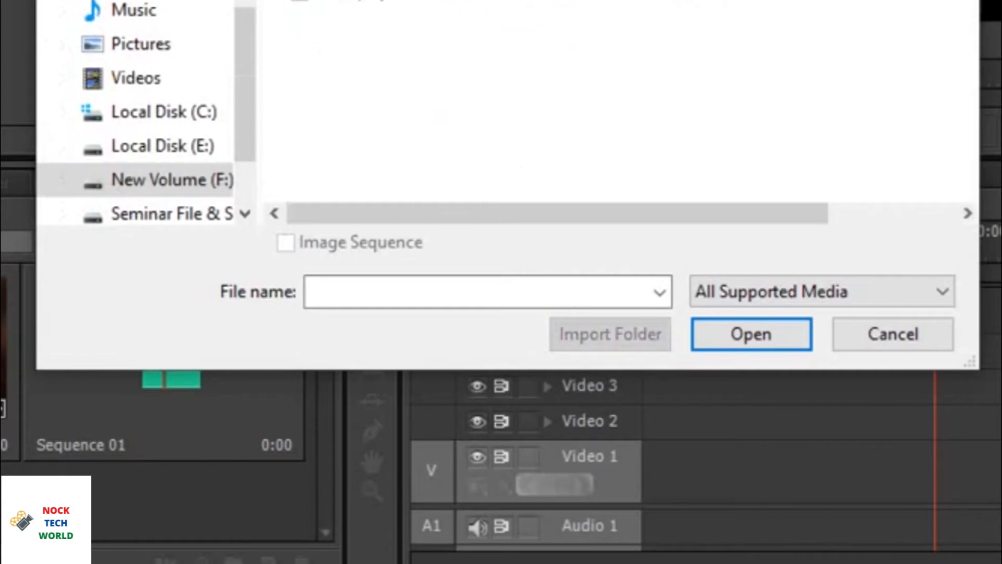
key("alt+Left")
key("alt+Left")
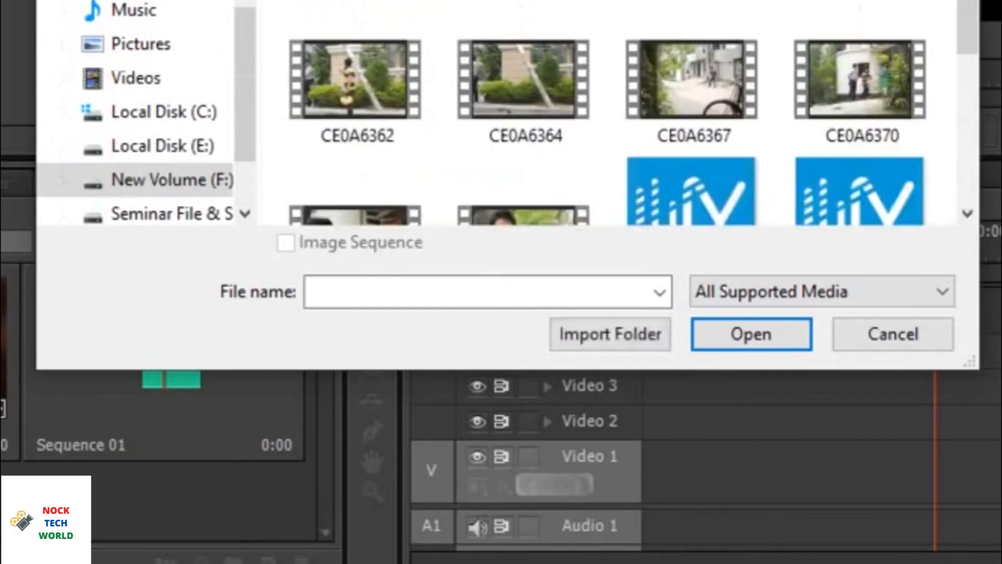
scroll(623, 11, "down", 2)
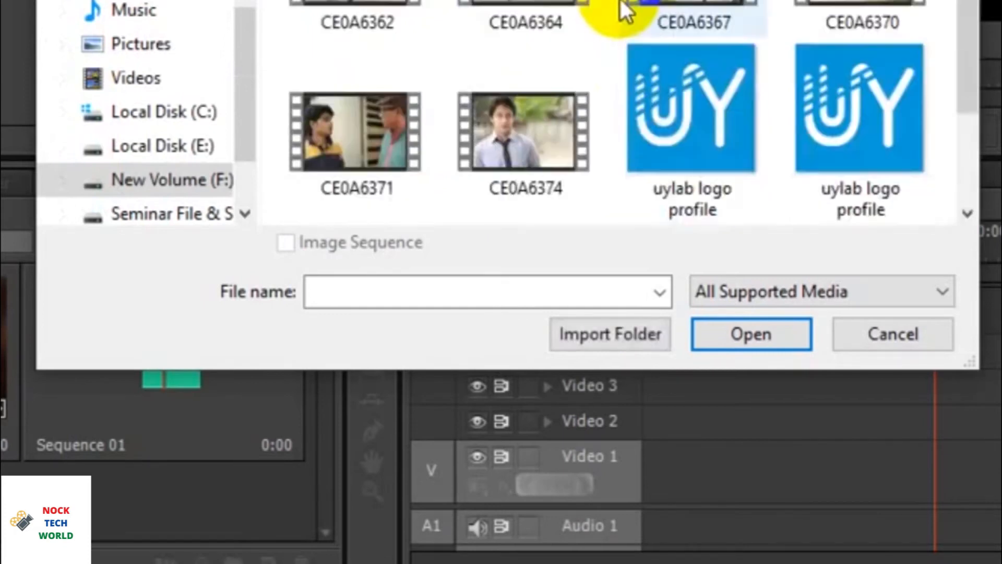
left_click(521, 172)
left_click(324, 161, "ctrl")
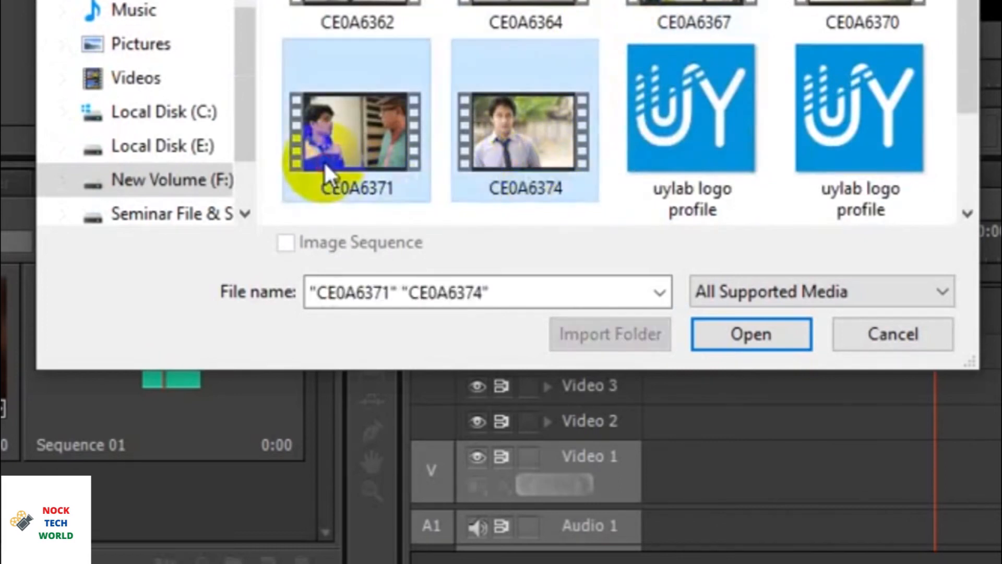
left_click(711, 340)
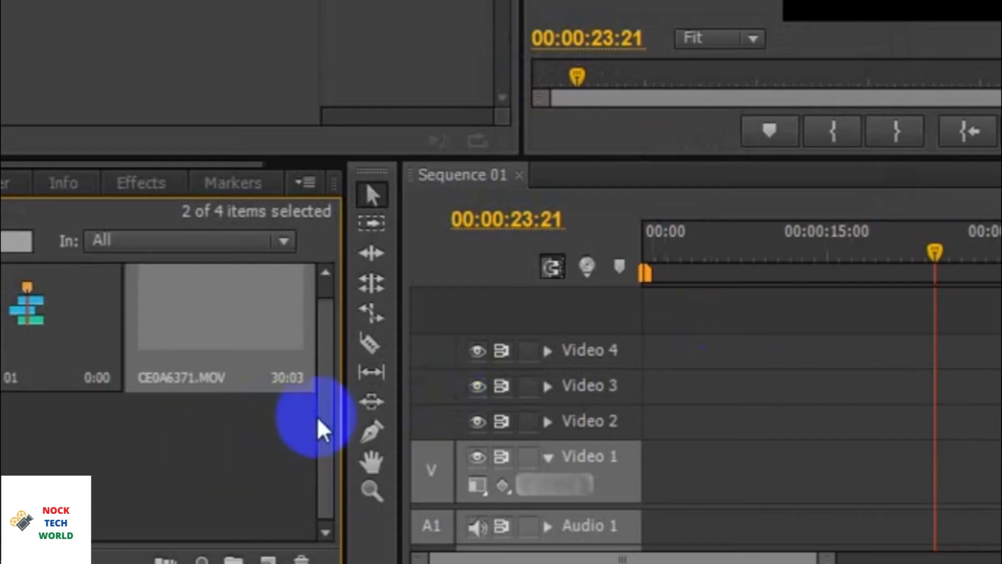
Open CE0A6374 as the source clip and mark an in-to-out range of about 00:00:10:16.
left_click_drag(321, 417, 323, 440)
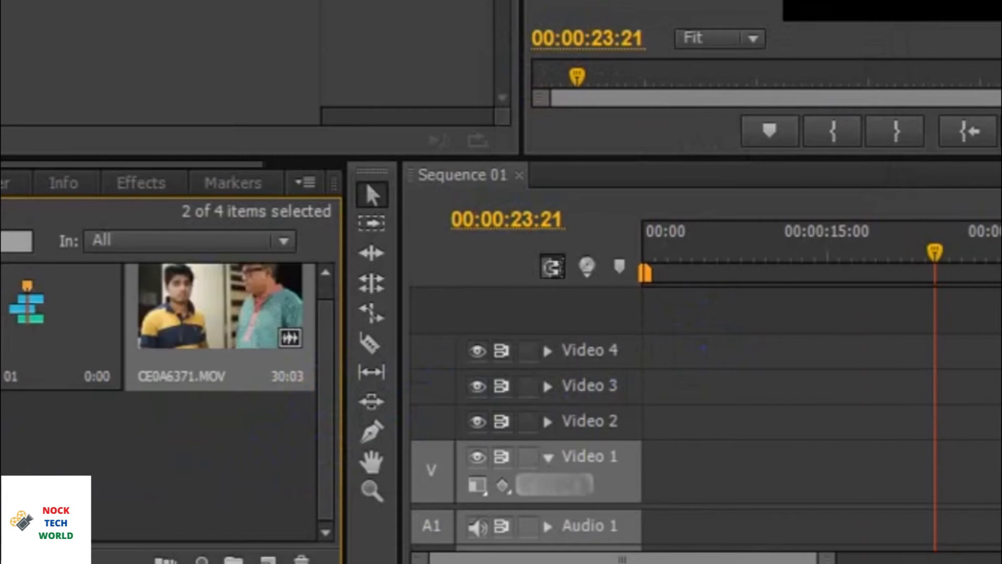
left_click(112, 484)
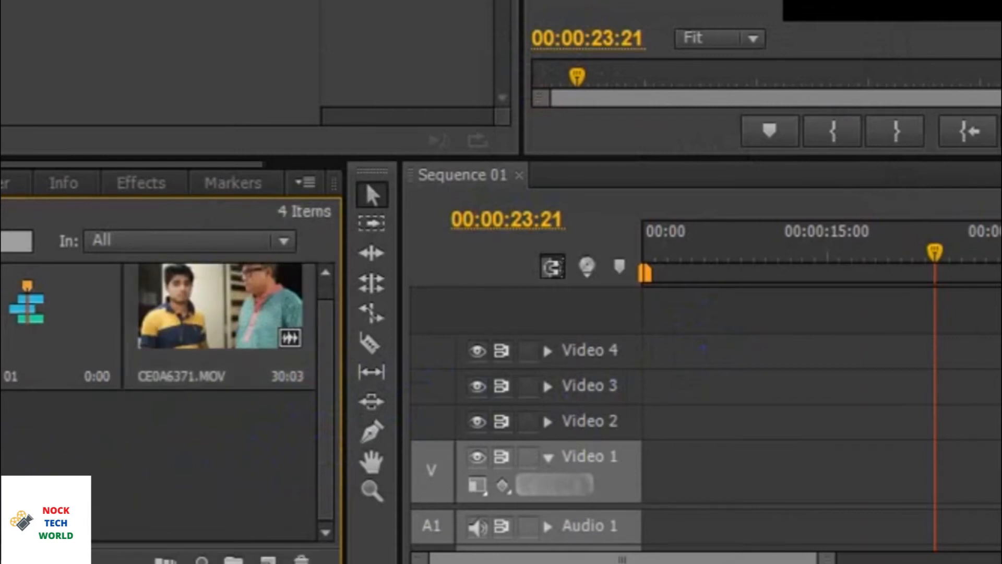
key("shift+2")
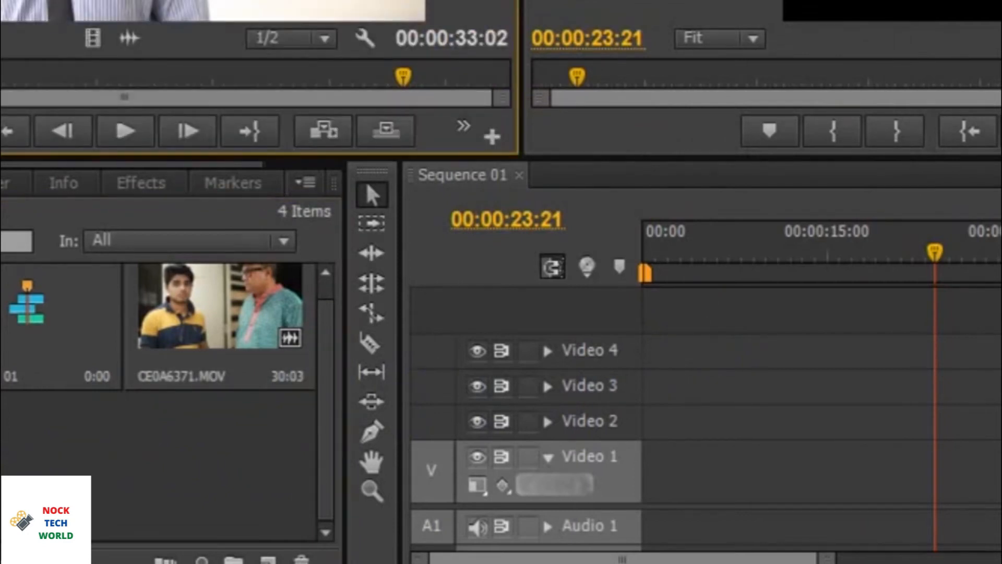
left_click_drag(402, 77, 120, 84)
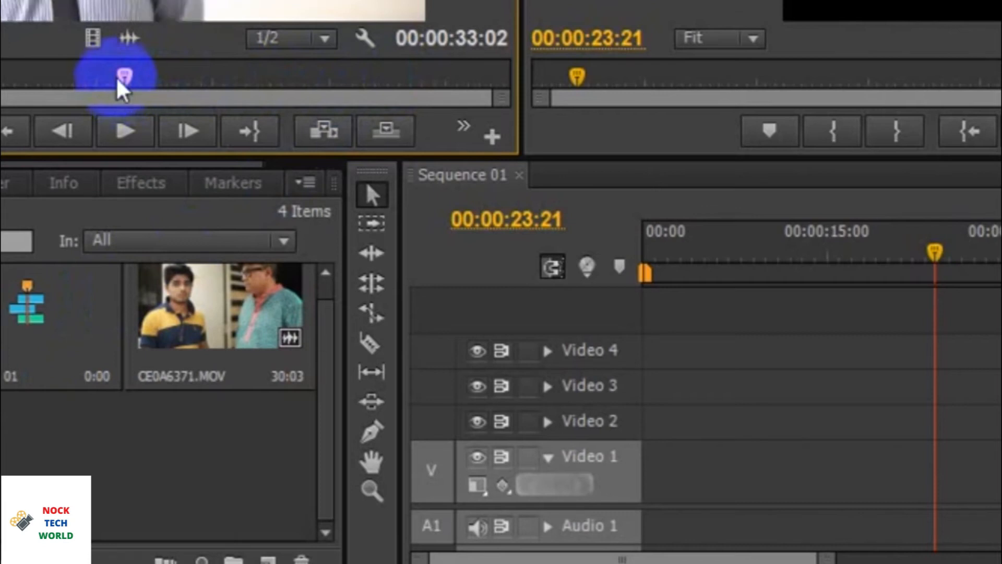
left_click_drag(116, 77, 293, 62)
key("i")
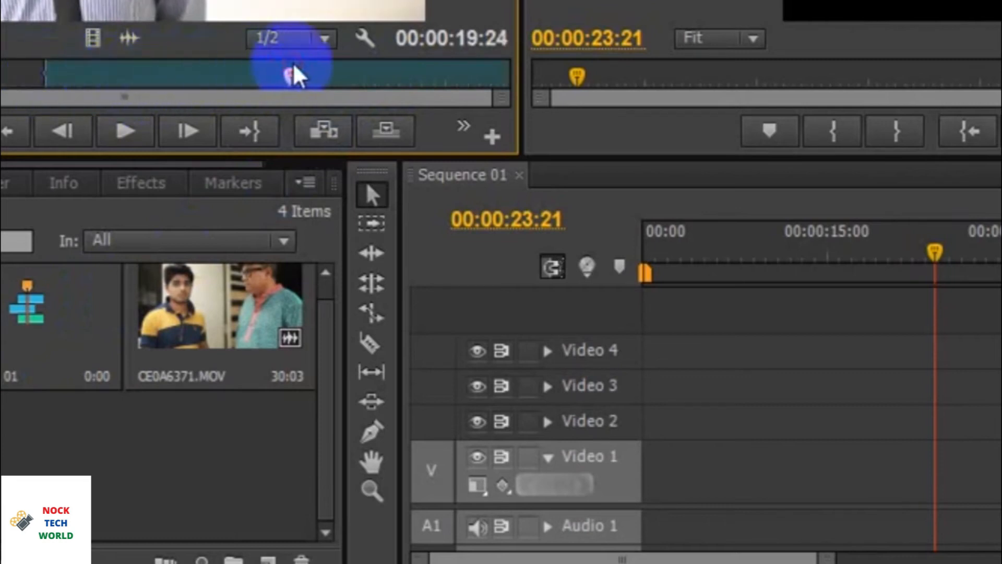
key("o")
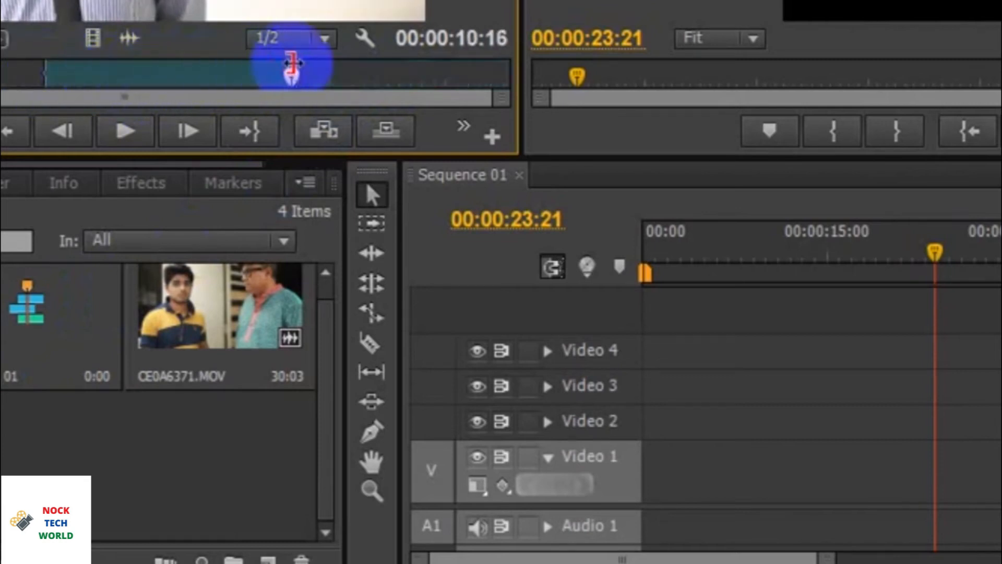
Place only the video of the marked CE0A6374 range at the start of Video 1 in Sequence 01.
left_click_drag(94, 36, 650, 511)
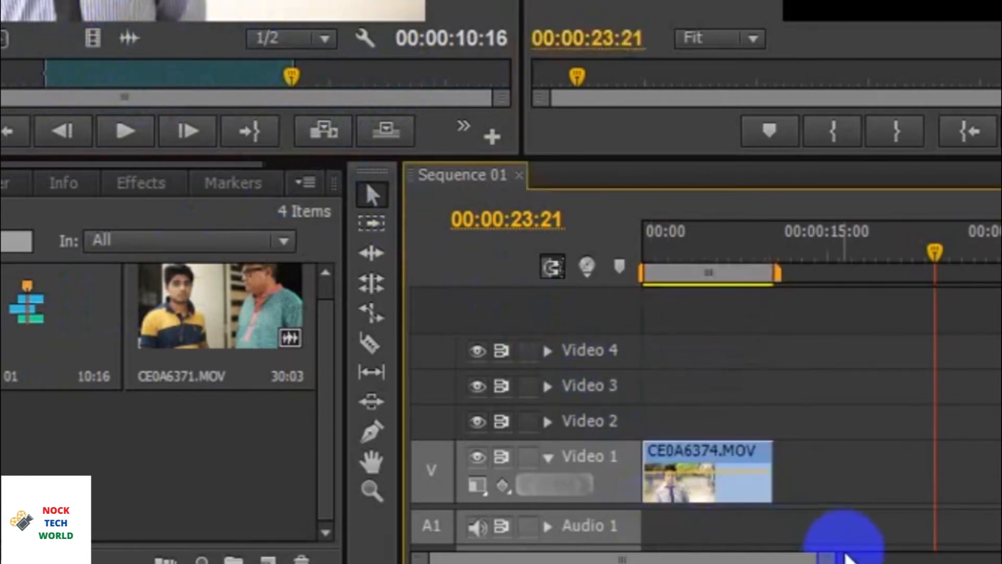
left_click_drag(829, 558, 491, 561)
left_click_drag(575, 514, 572, 537)
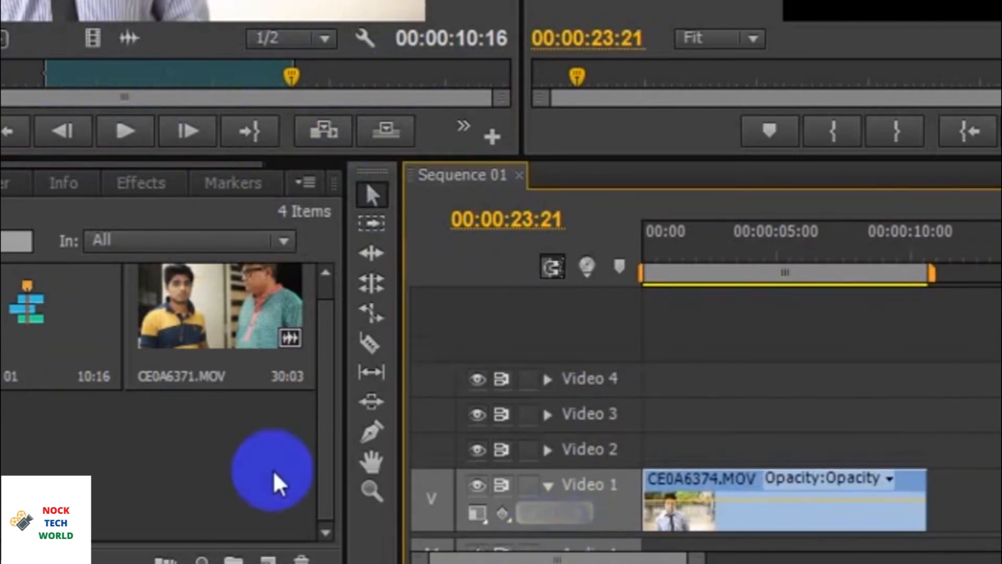
Open CE0A6462 as the source clip and mark an in-to-out range of about 00:00:22:22.
double_click(214, 354)
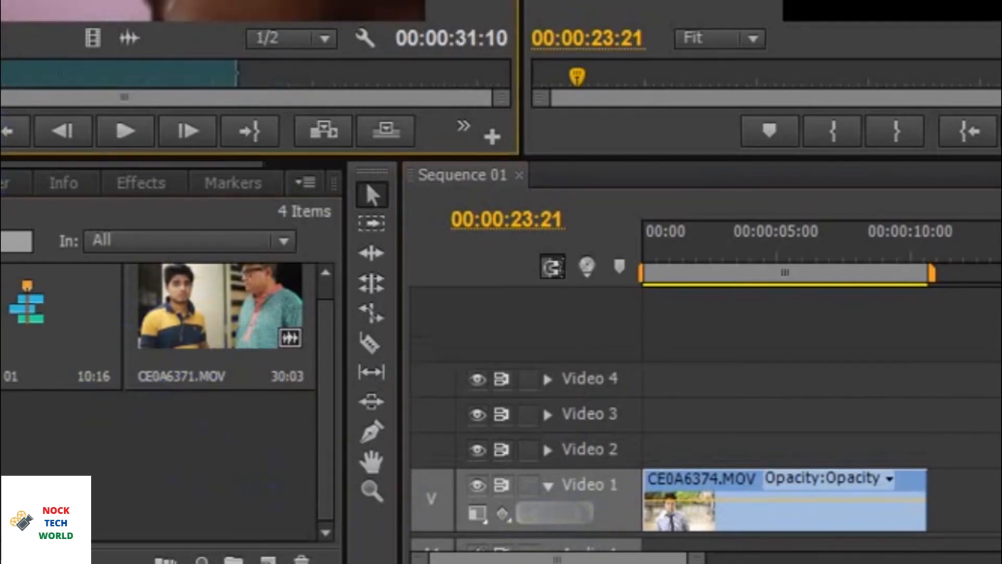
left_click(12, 72)
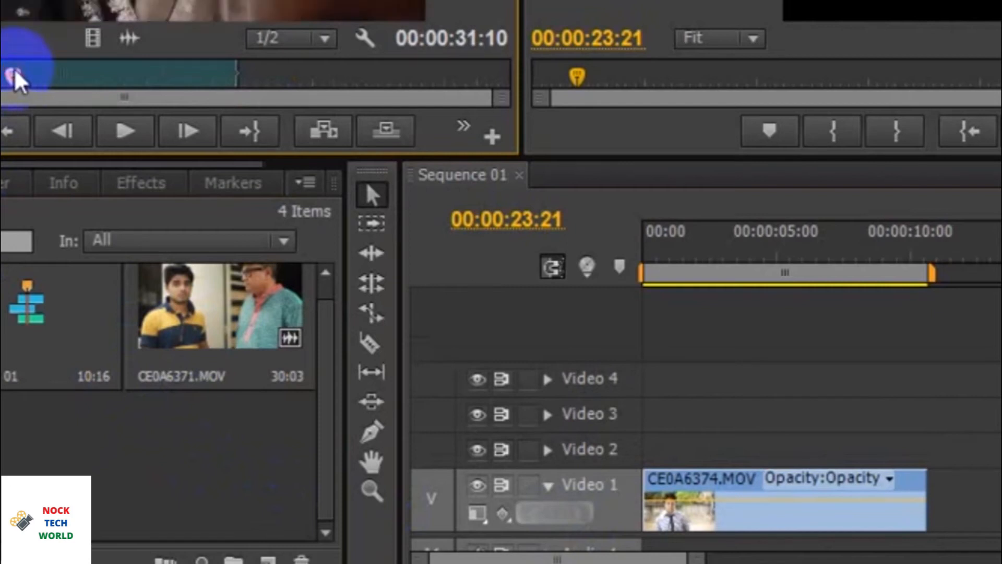
key("i")
left_click_drag(15, 73, 269, 76)
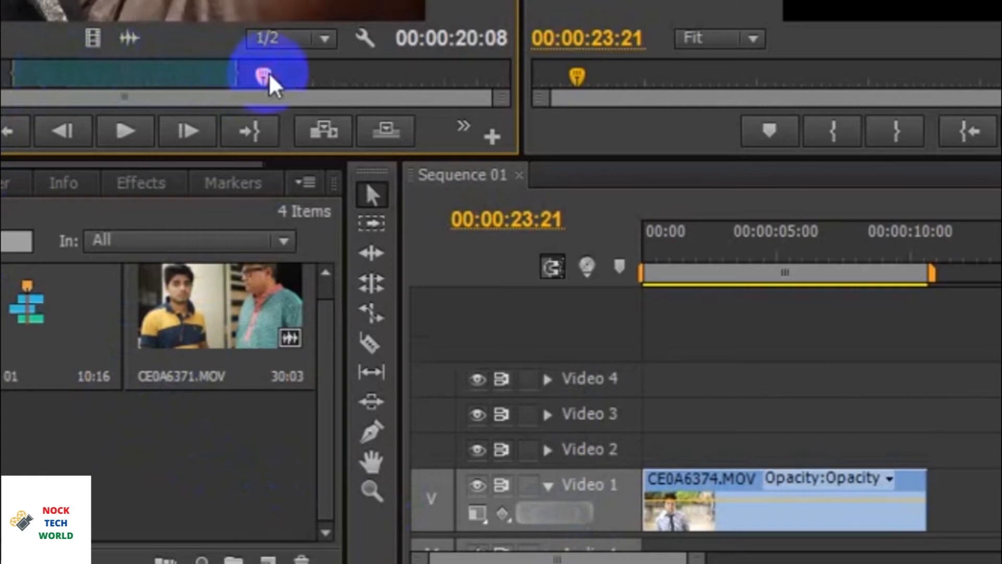
key("o")
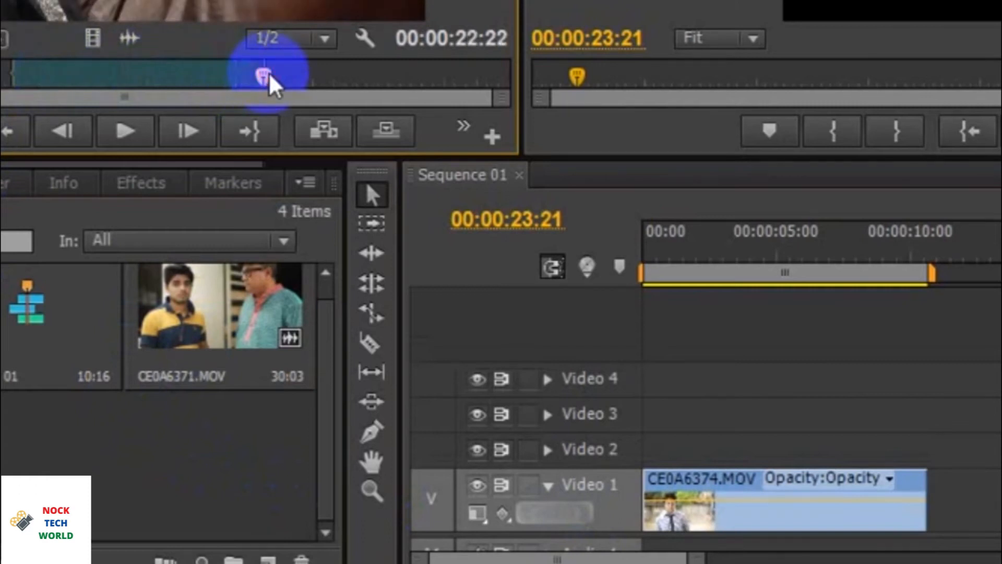
Place only the marked CE0A6462 video at the start of Video 2 and trim its end to match the Video 1 clip.
left_click_drag(93, 38, 629, 443)
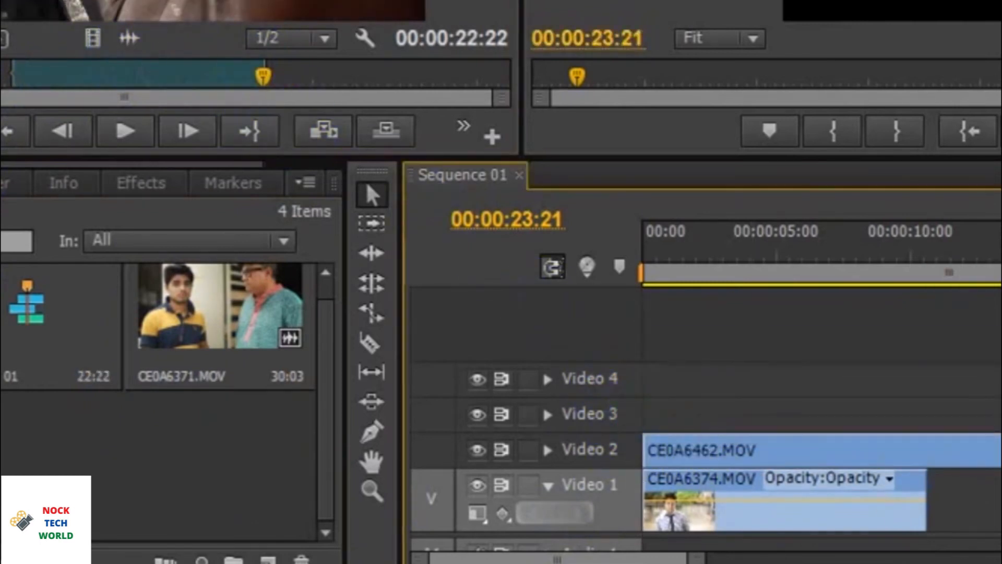
left_click_drag(1000, 450, 923, 450)
Open CE0A6371 as the source clip and set its in point so that about 00:00:13:16 remains.
double_click(243, 317)
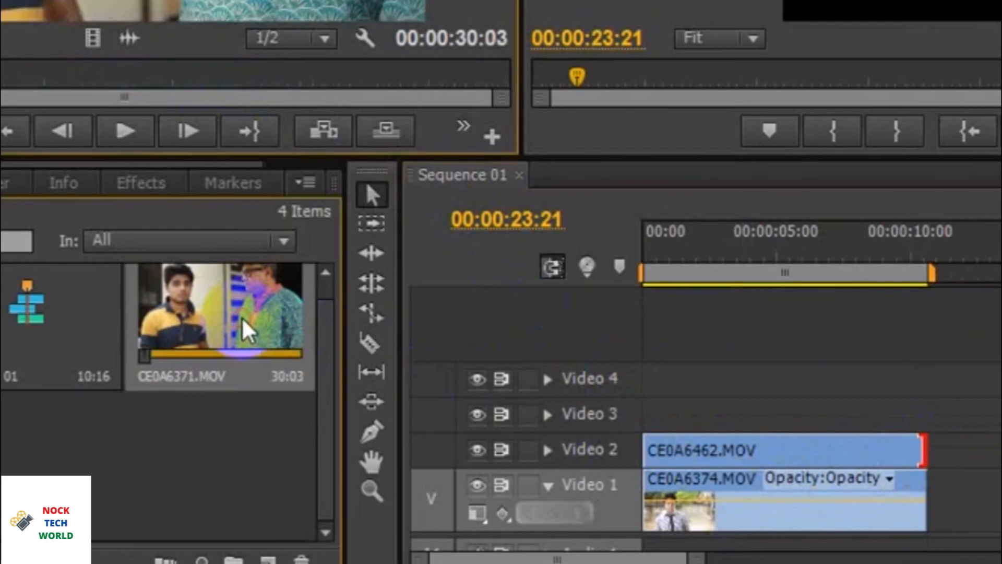
left_click_drag(1000, 259, 778, 331)
left_click(164, 77)
key("i")
Place only the CE0A6371 video at the start of Video 3 and trim its end to match the clips below.
left_click_drag(91, 36, 673, 410)
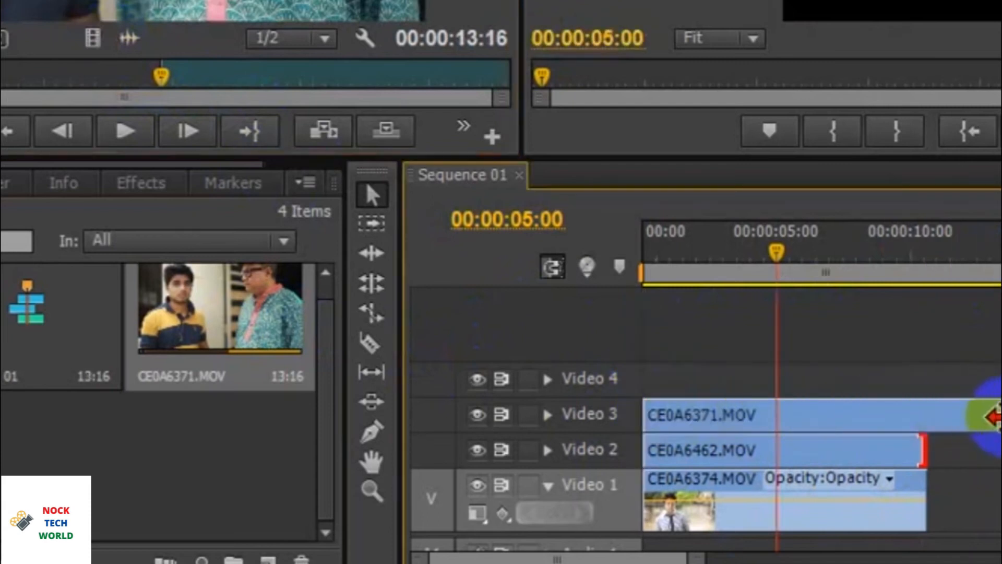
left_click_drag(991, 416, 923, 414)
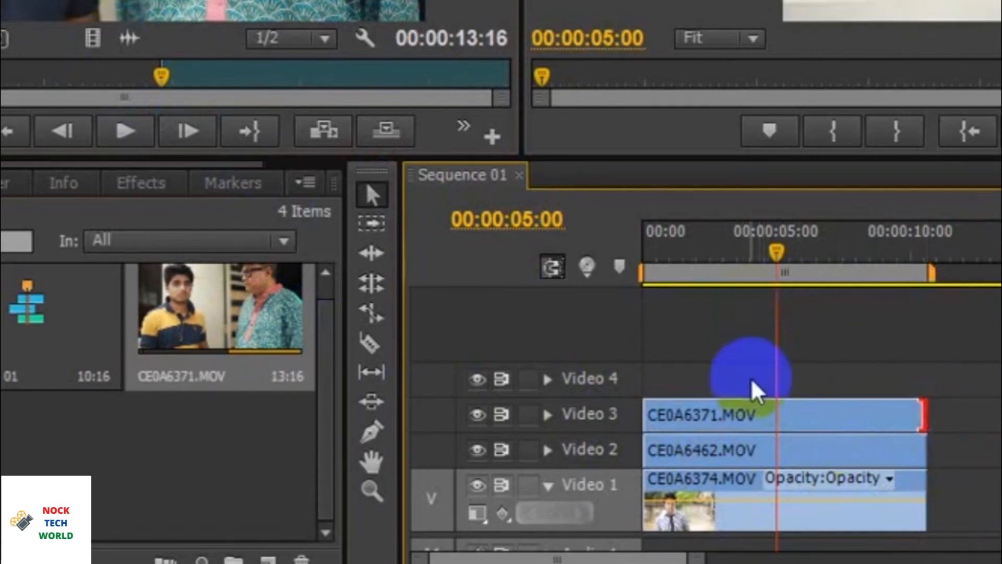
left_click(795, 417)
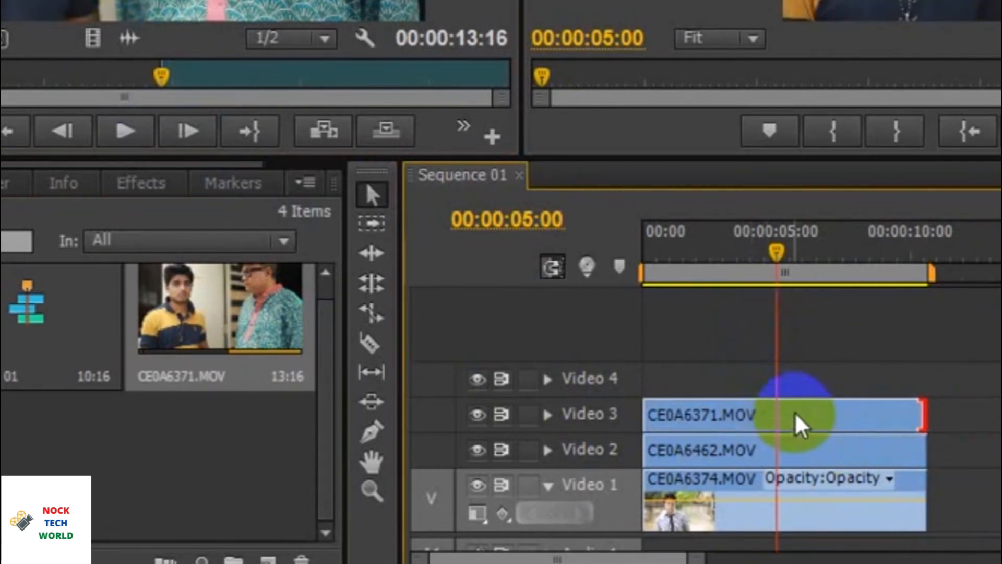
Hide the Video 2 and Video 3 tracks and move the sequence playhead to 00:00:00:13.
left_click(771, 249)
left_click_drag(770, 247, 810, 256)
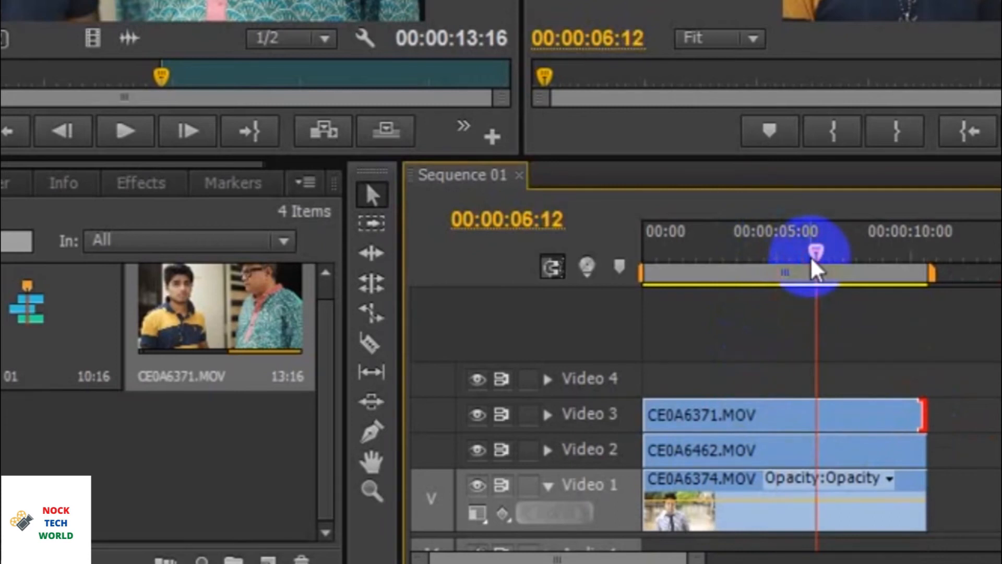
left_click_drag(810, 255, 809, 256)
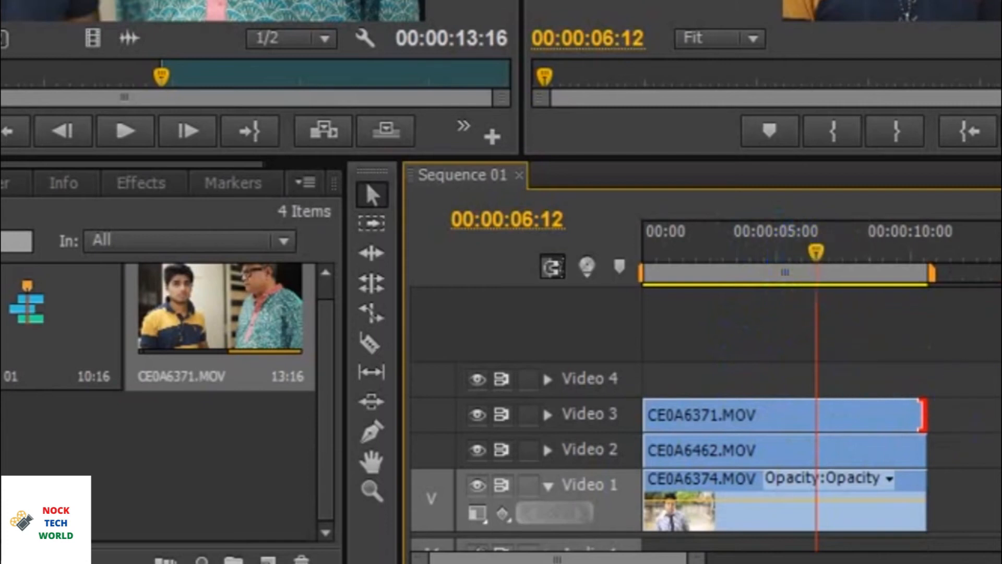
left_click(477, 444)
left_click(477, 421)
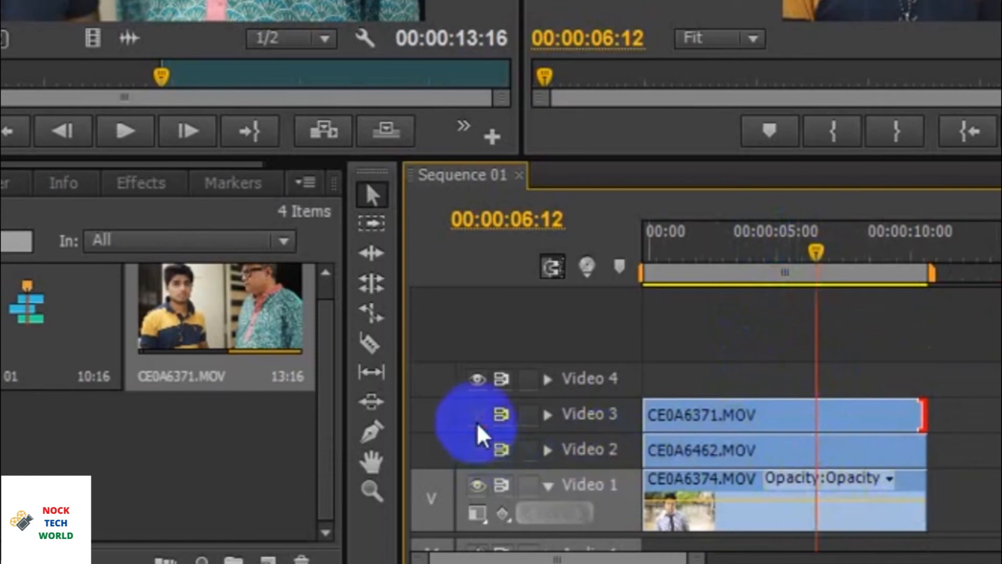
left_click_drag(816, 250, 658, 251)
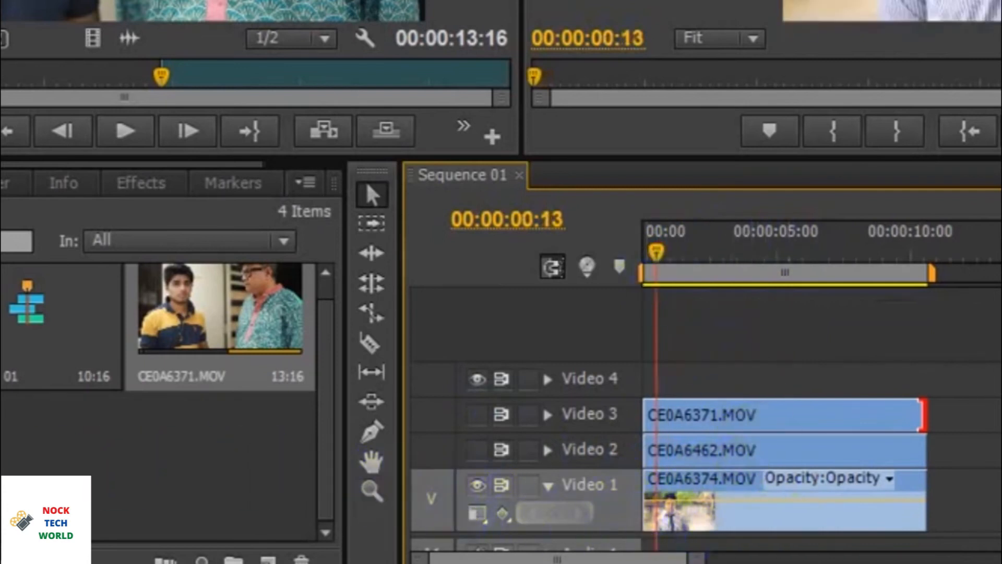
Select the CE0A6374 clip on Video 1 and shift its picture horizontally in the frame through its effect settings.
left_click(773, 508)
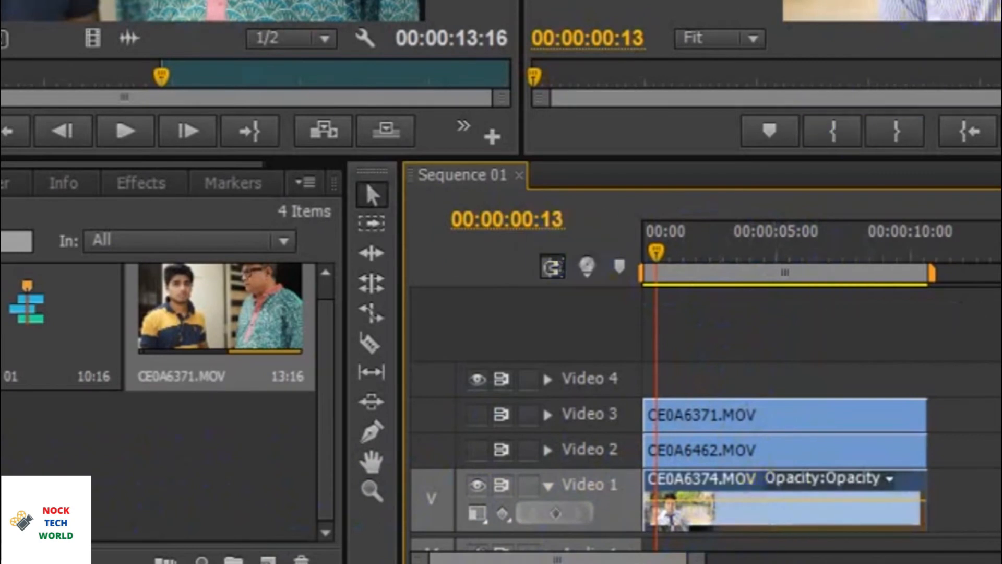
key("shift+5")
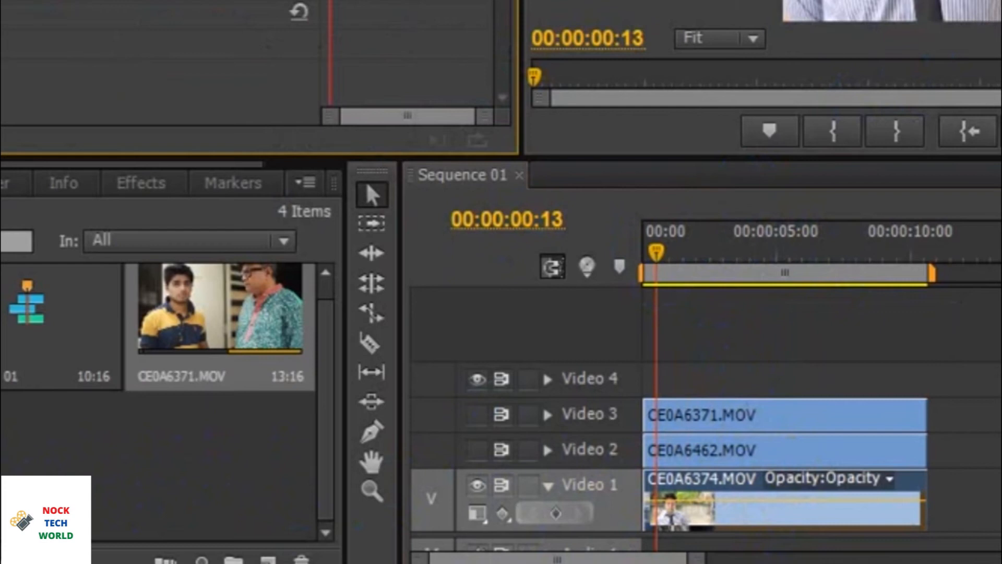
left_click(211, 373)
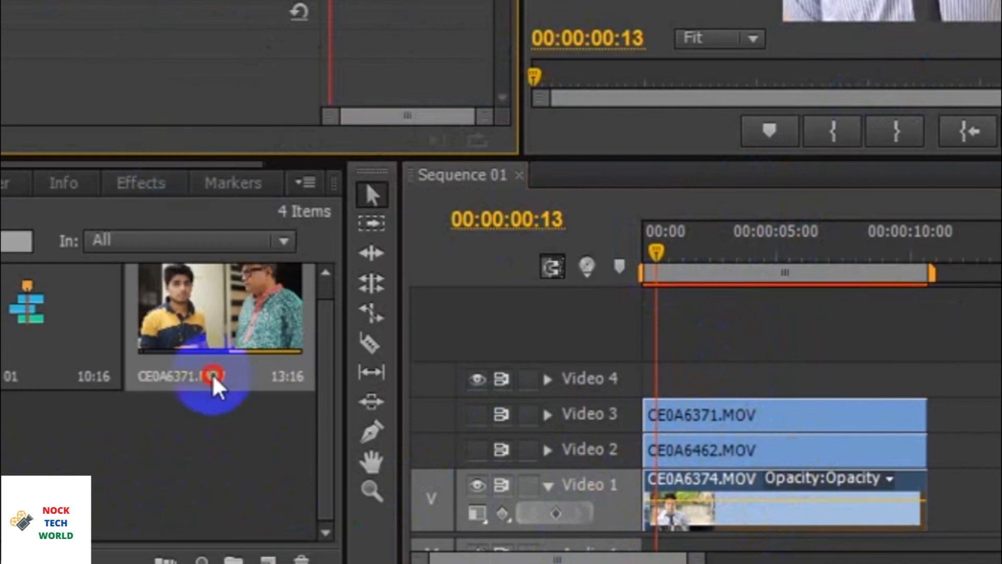
Compare with Video 2 shown at 00:00:01:12, then hide Video 2 and fine-tune the horizontal position of CE0A6374.
left_click(477, 453)
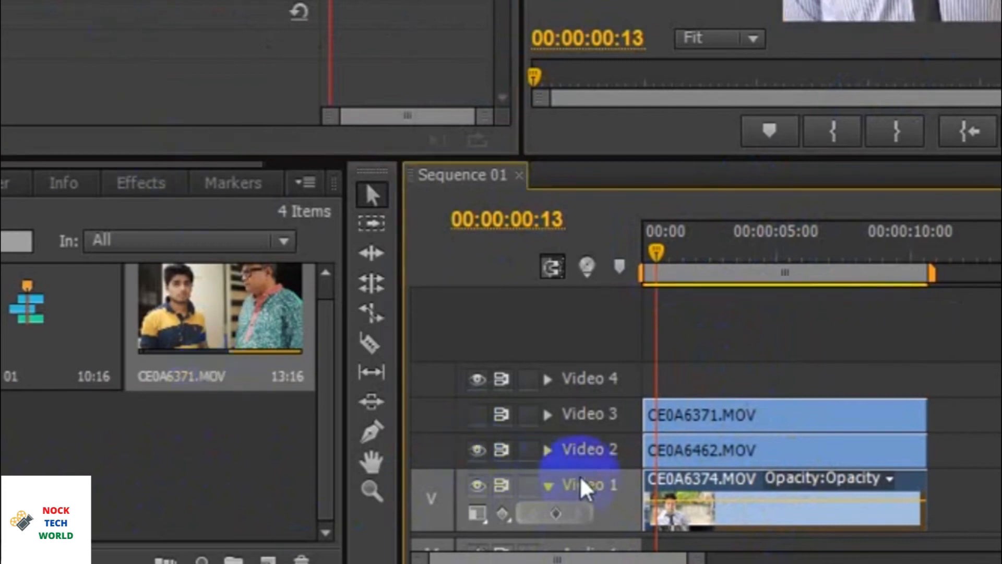
left_click(653, 250)
left_click_drag(653, 249, 679, 249)
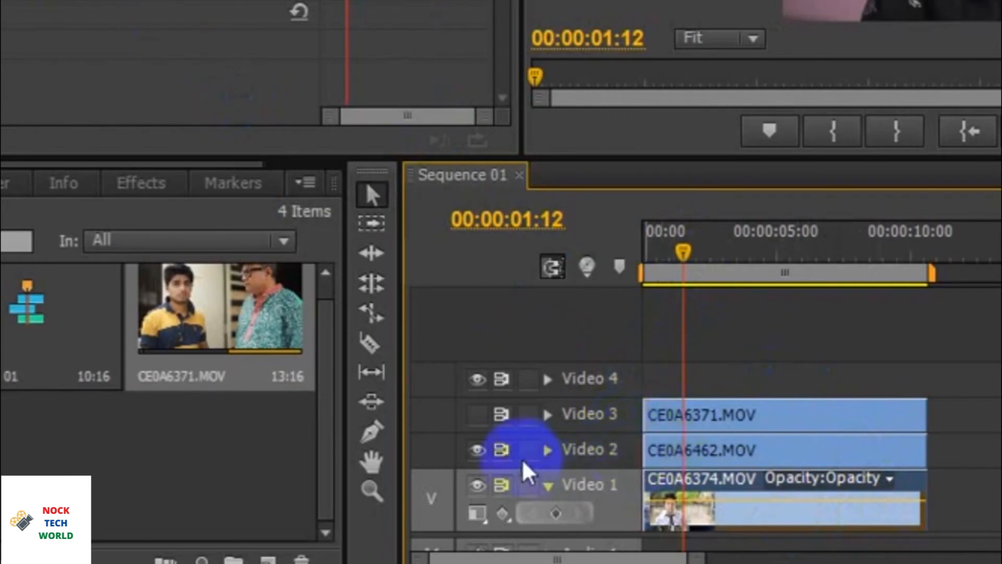
left_click(476, 450)
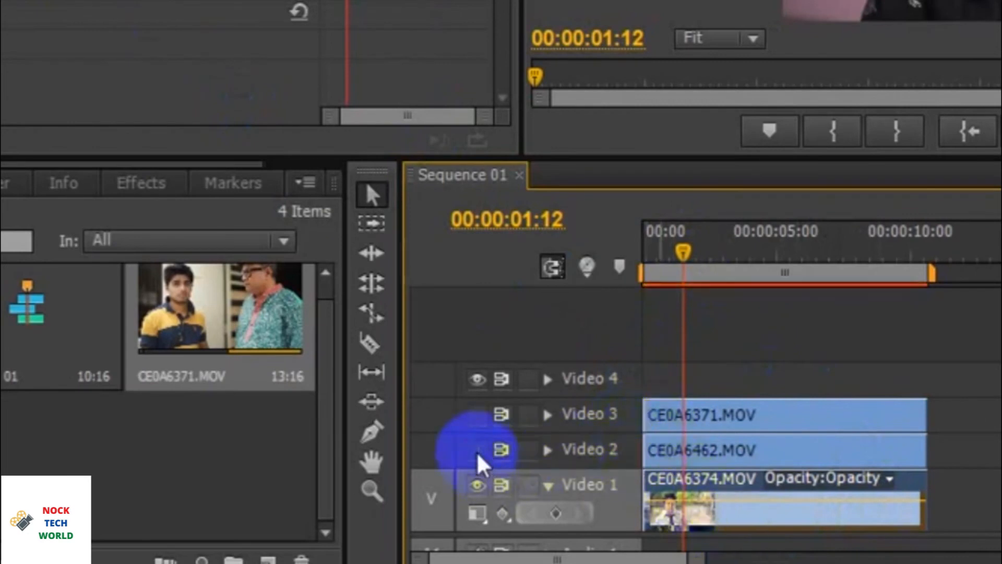
left_click_drag(184, 1, 170, 1)
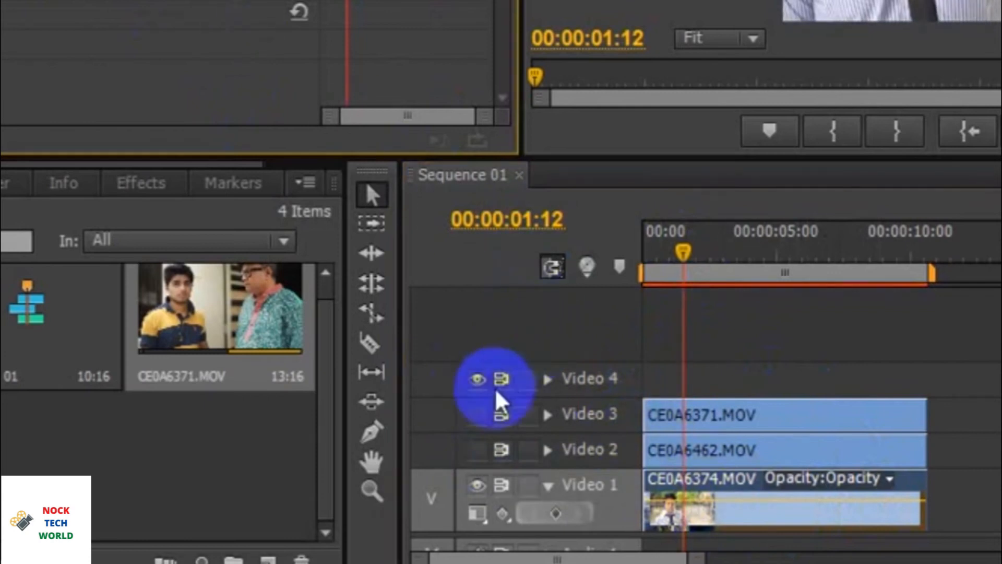
Show Video 2 and Video 3 again and shift the CE0A6371 picture to the right in the frame.
left_click(476, 450)
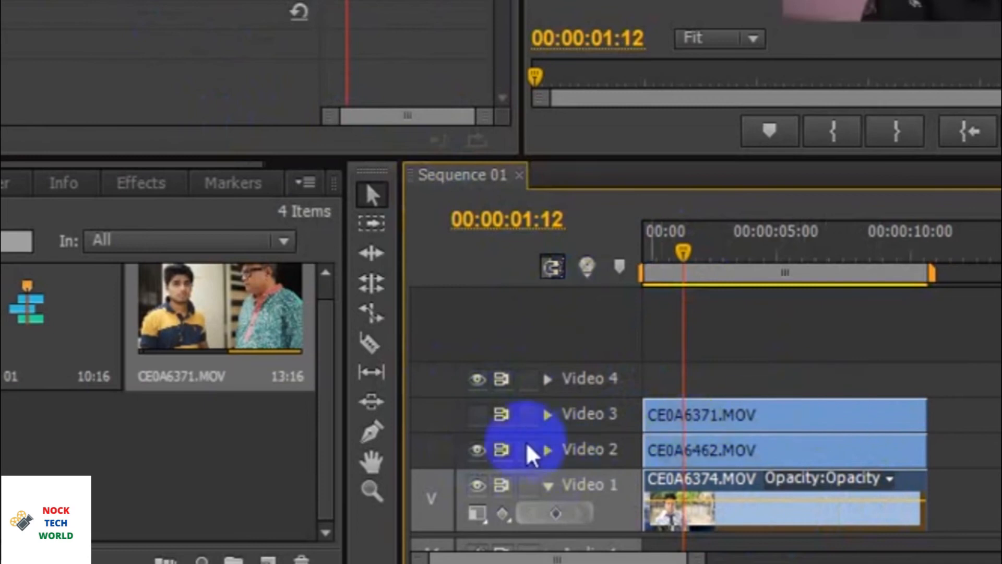
left_click(477, 415)
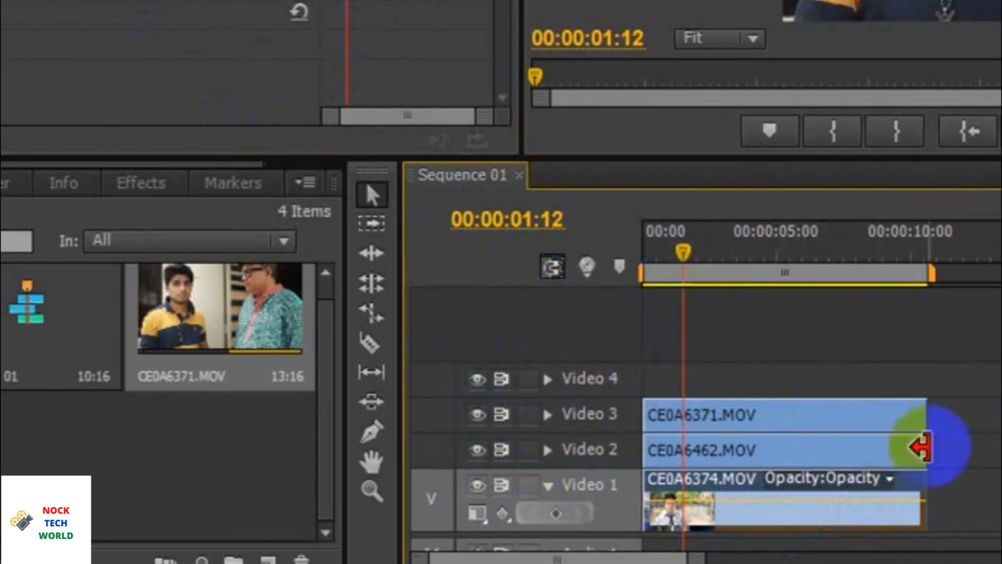
left_click(785, 404)
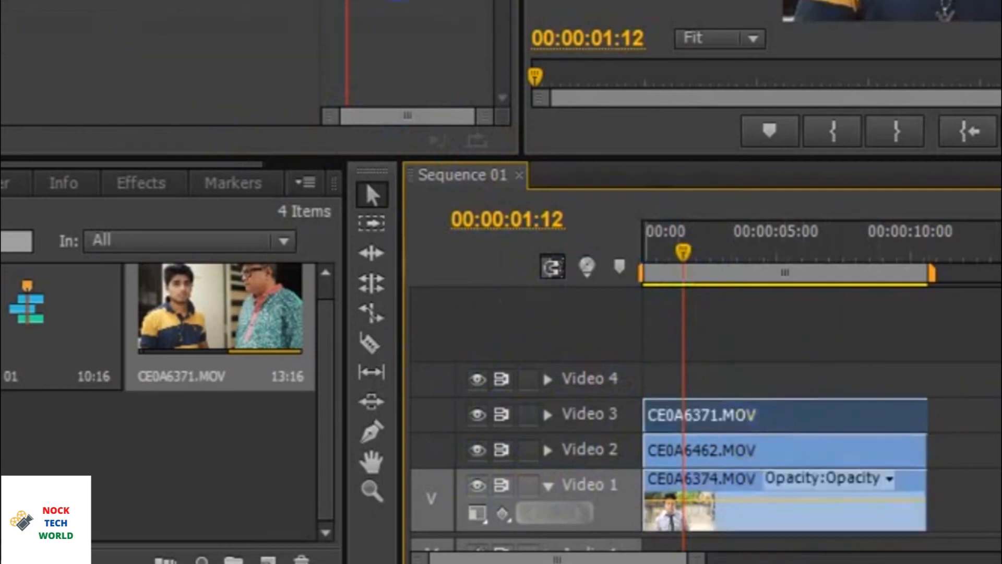
left_click(5, 2)
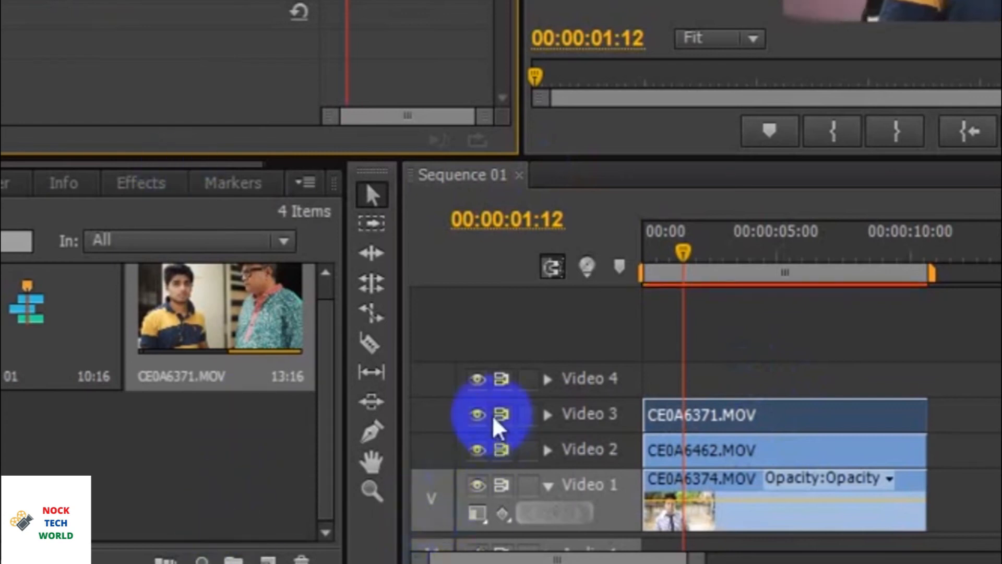
Hide Video 3 and shift the CE0A6462 picture on Video 2 to the right so the Video 1 clip shows beside it.
left_click(477, 415)
left_click(787, 455)
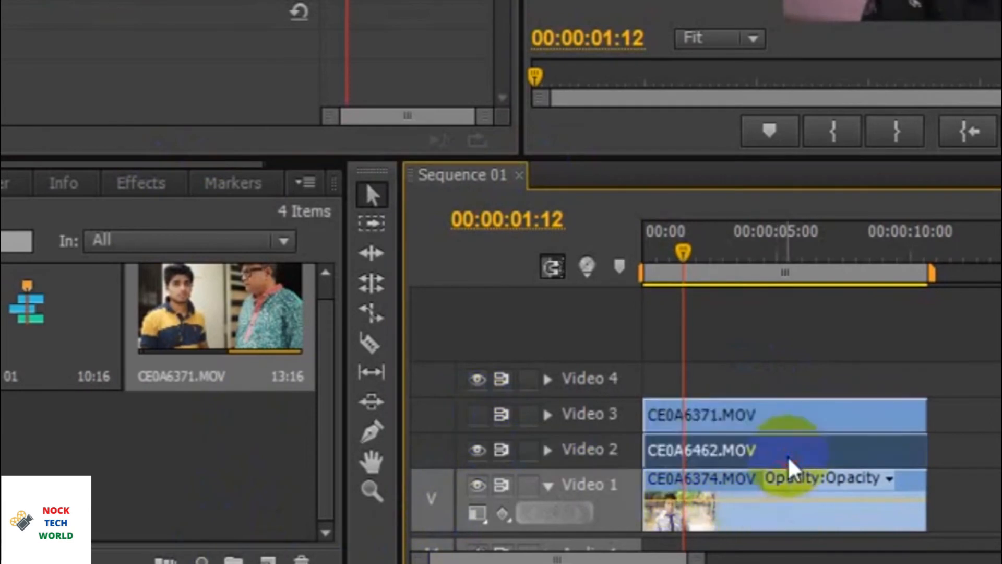
left_click(6, 4)
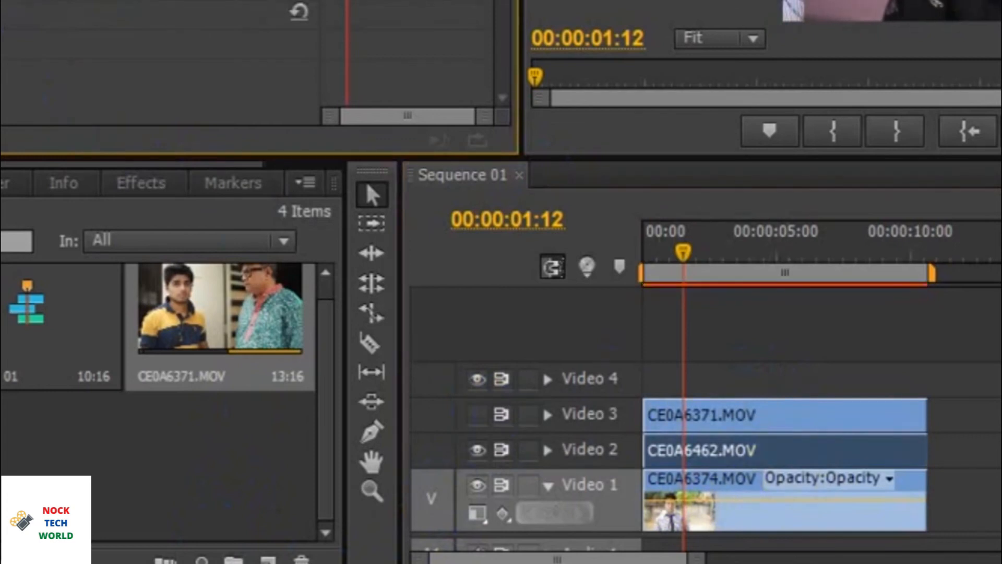
left_click(204, 485)
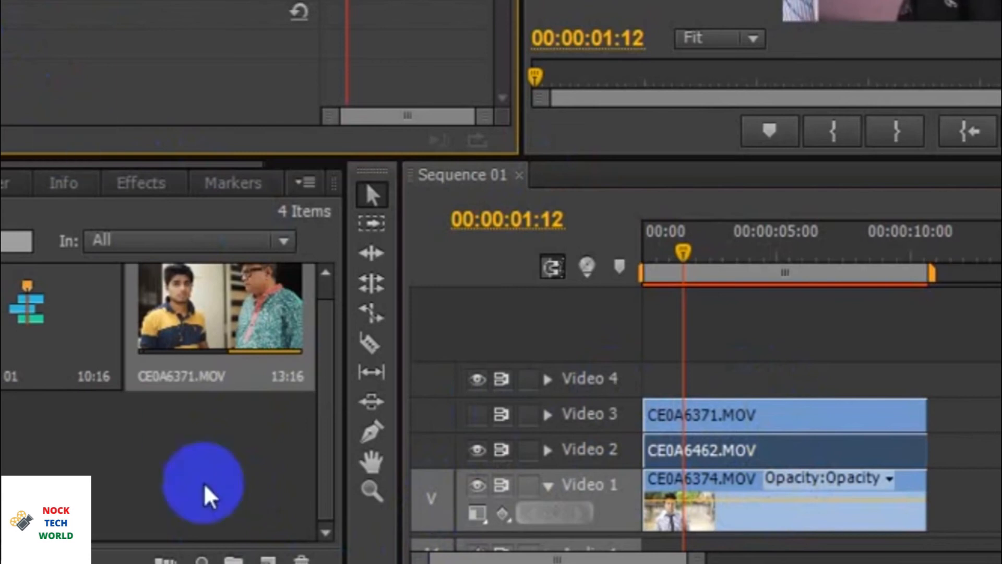
Show Video 3 again and select the CE0A6371 clip on it.
left_click(477, 414)
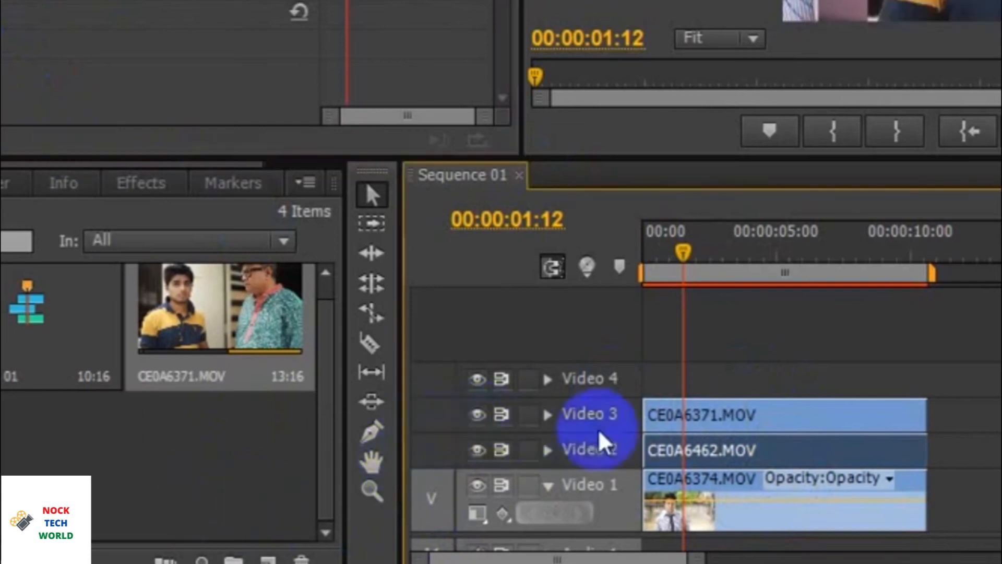
left_click(786, 511)
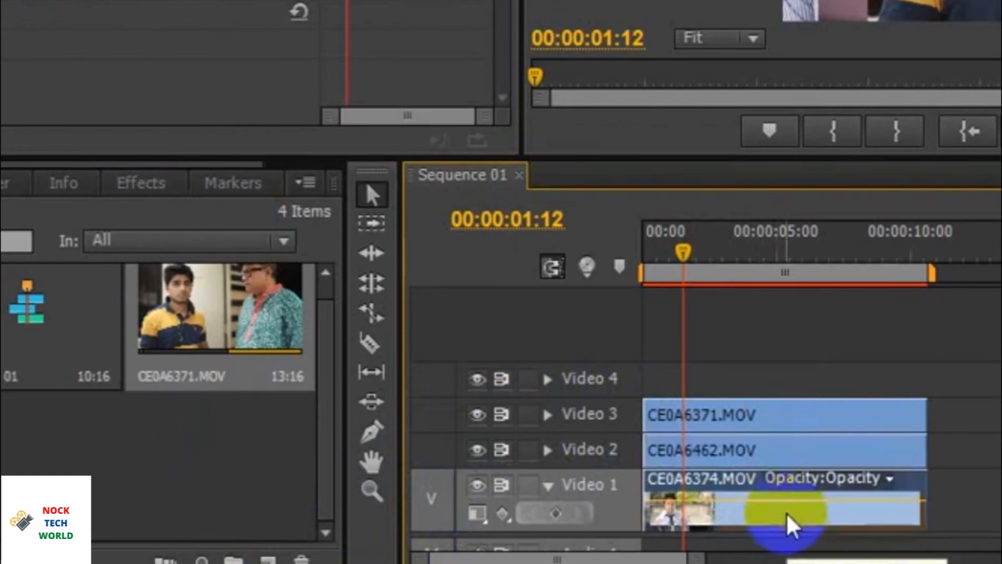
left_click(793, 403)
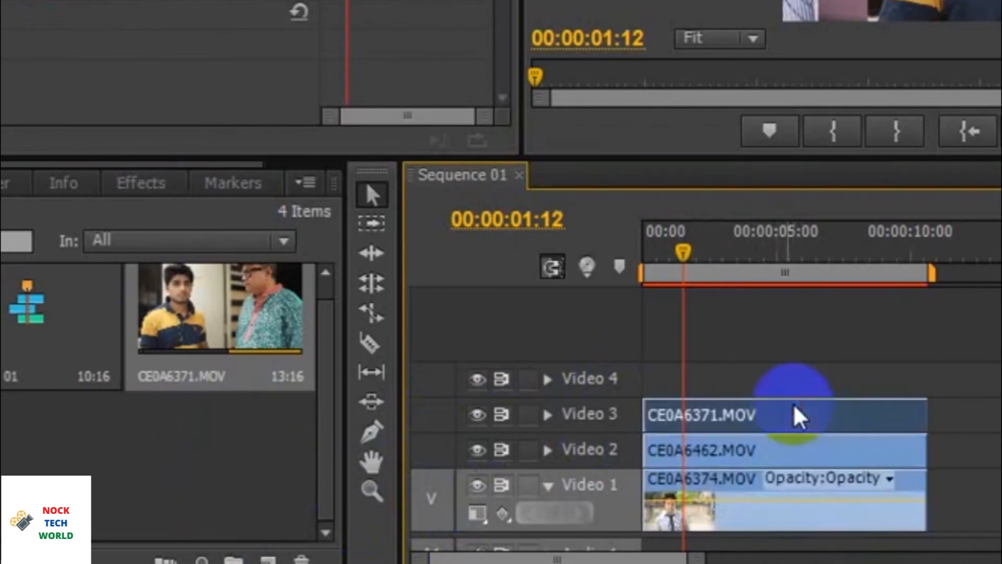
Search the effects for "line" and apply the Linear Wipe effect to CE0A6371 on Video 3.
left_click(133, 184)
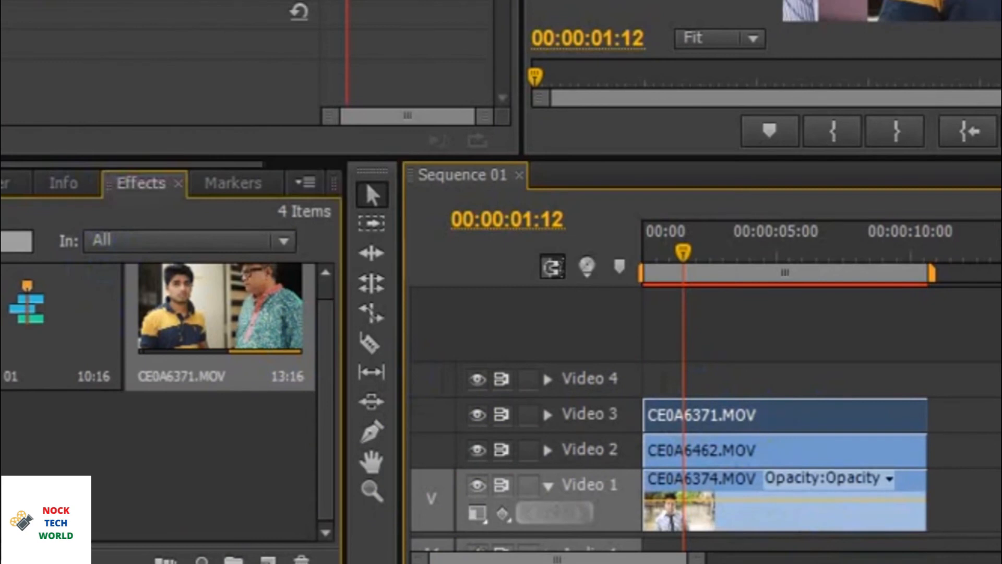
left_click(4, 217)
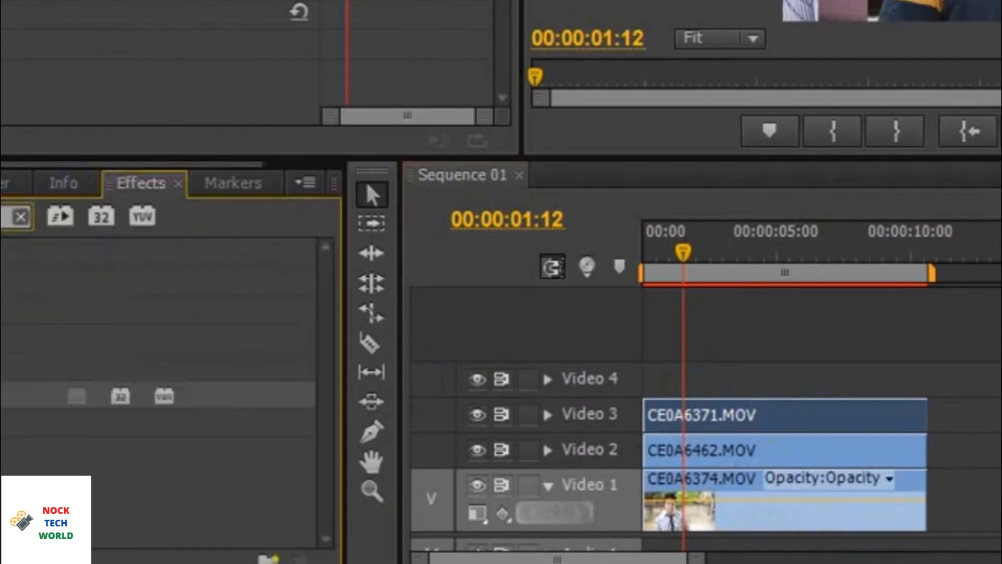
type("line")
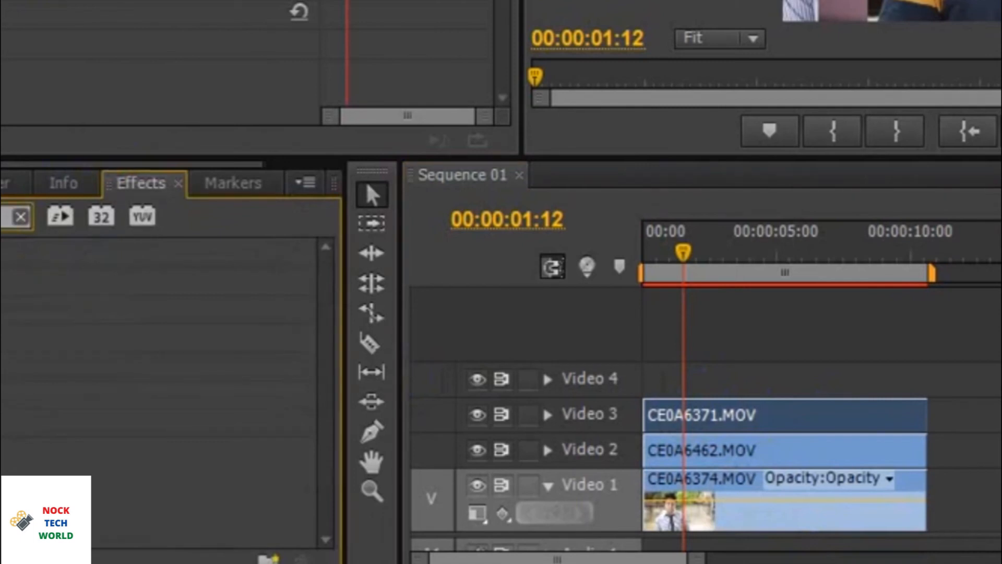
left_click(828, 414)
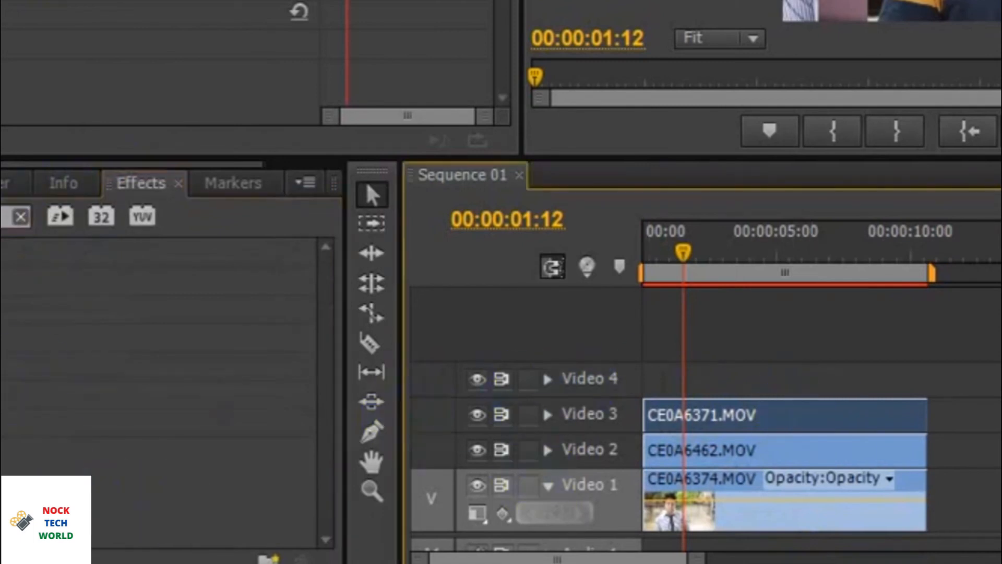
double_click(6, 394)
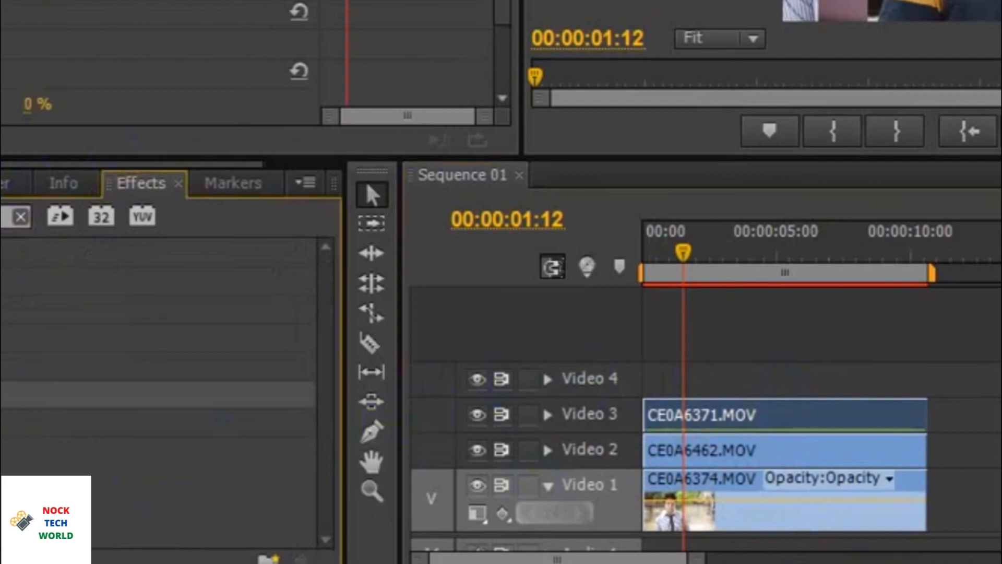
Set the wipe completion of CE0A6371 to 53 % so the clips underneath show beside it.
left_click(784, 405)
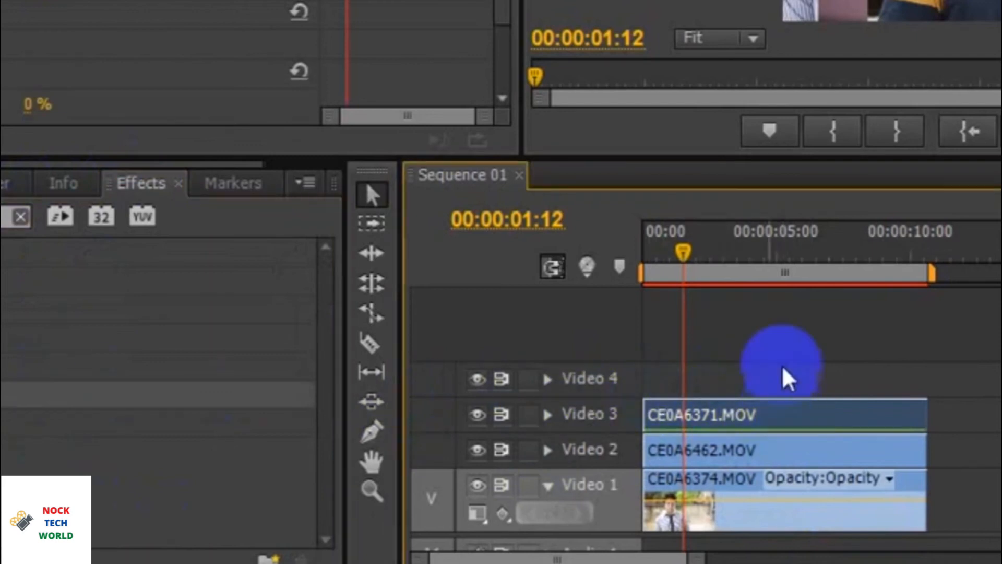
left_click(502, 42)
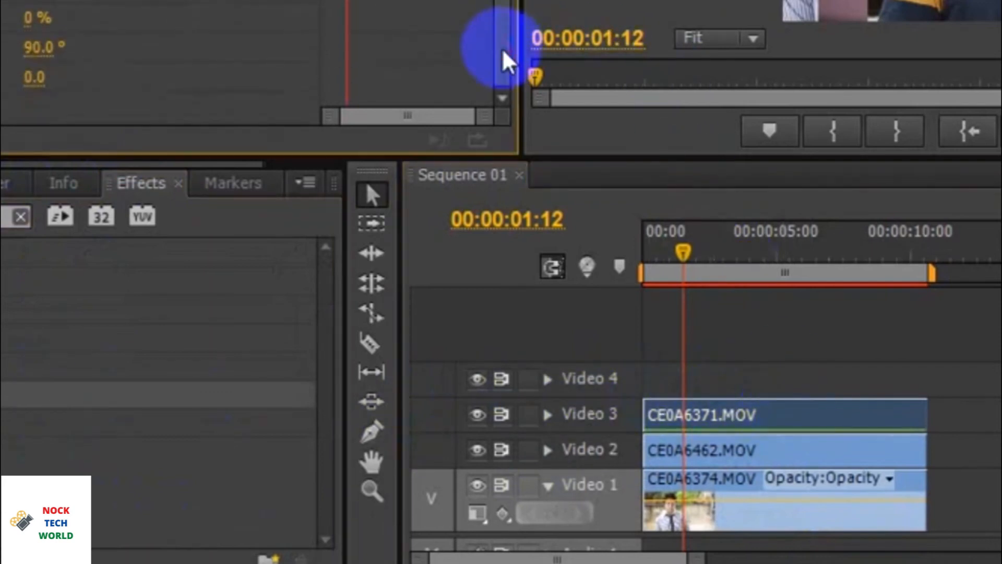
left_click_drag(40, 15, 113, 16)
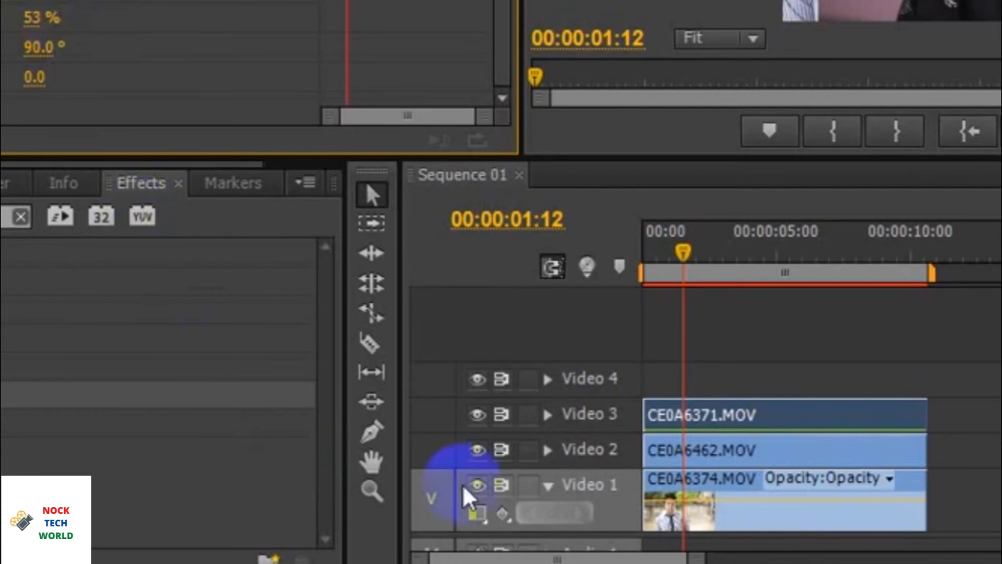
Apply the same wipe effect to CE0A6462 on Video 2 and set its completion to 26 %.
left_click(786, 450)
left_click(133, 406)
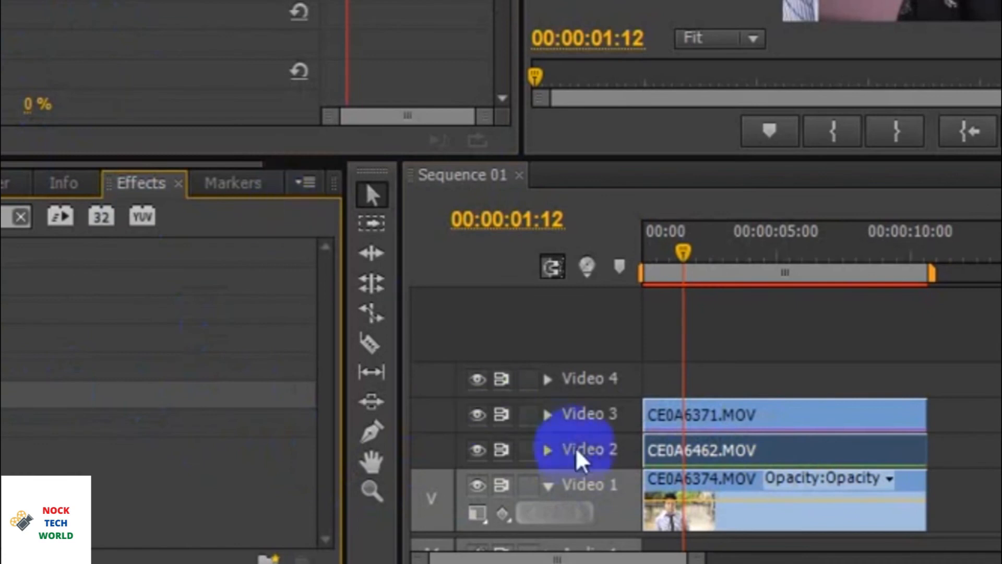
left_click_drag(36, 105, 81, 106)
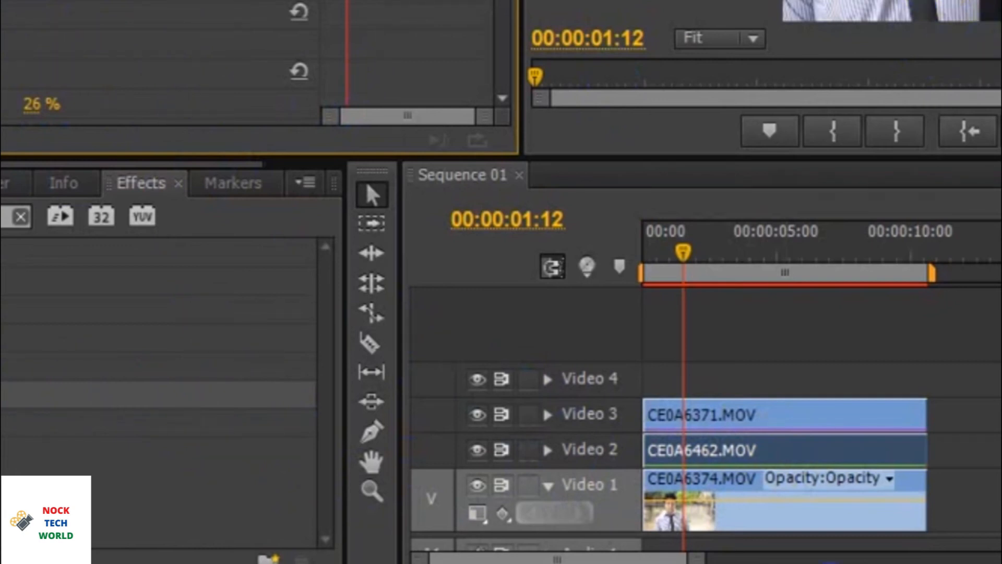
Set the wipe angle of CE0A6371 on Video 3 to 102° to slant its edge.
left_click(821, 526)
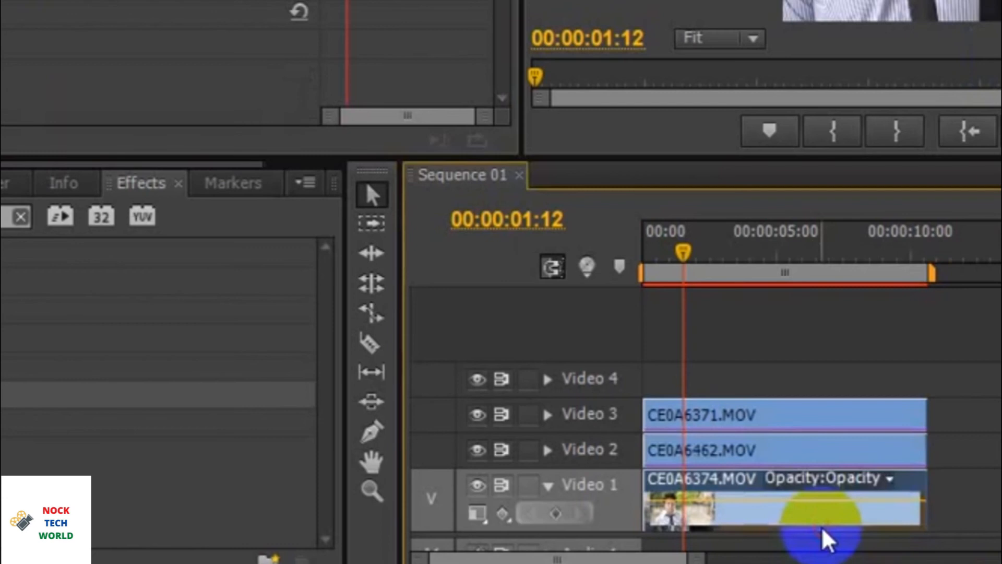
left_click(782, 409)
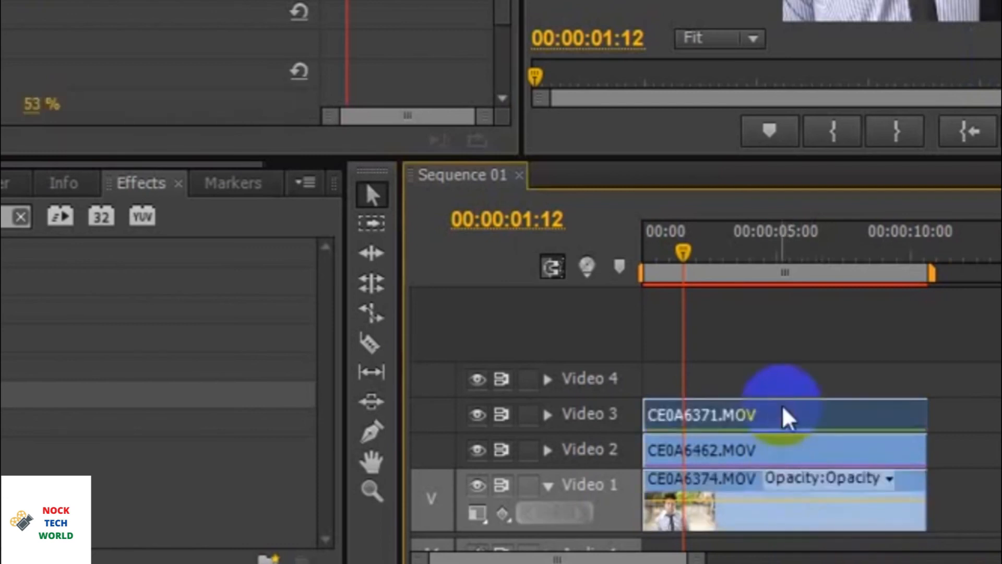
left_click(487, 48)
scroll(487, 48, "down", 3)
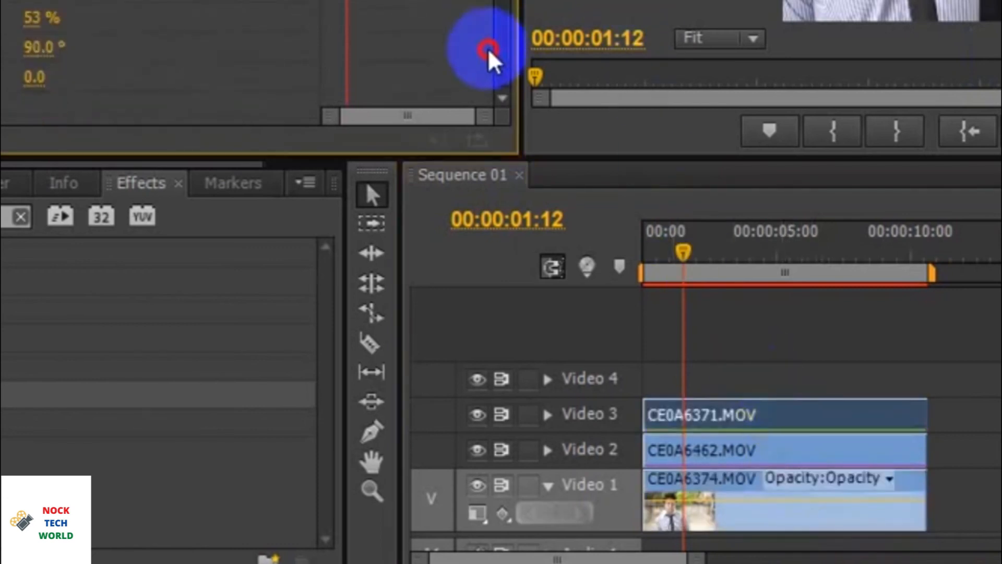
left_click(50, 48)
left_click_drag(50, 48, 81, 45)
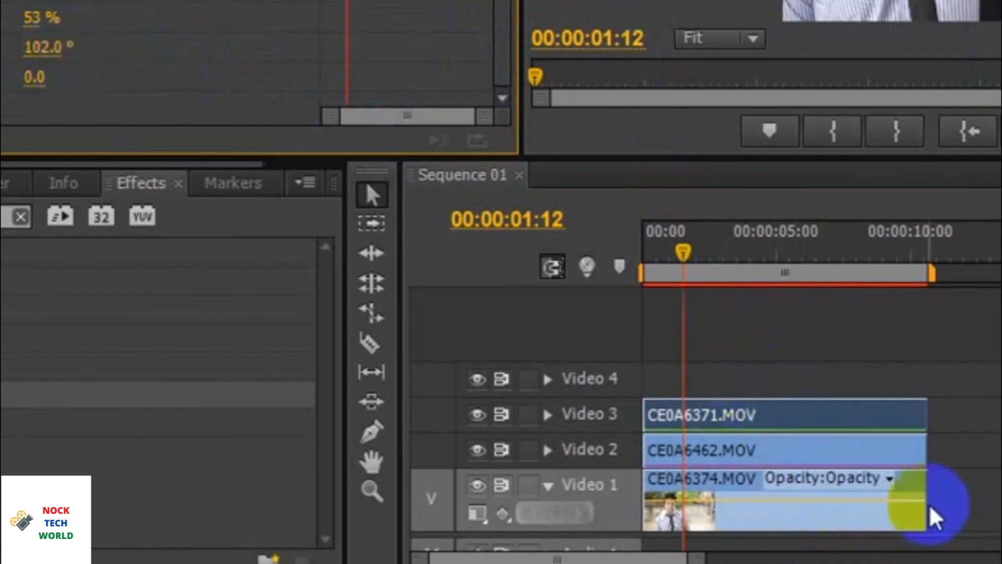
Try a wipe angle of 102° on the duplicate 0 % wipe effect of CE0A6462.
left_click(841, 455)
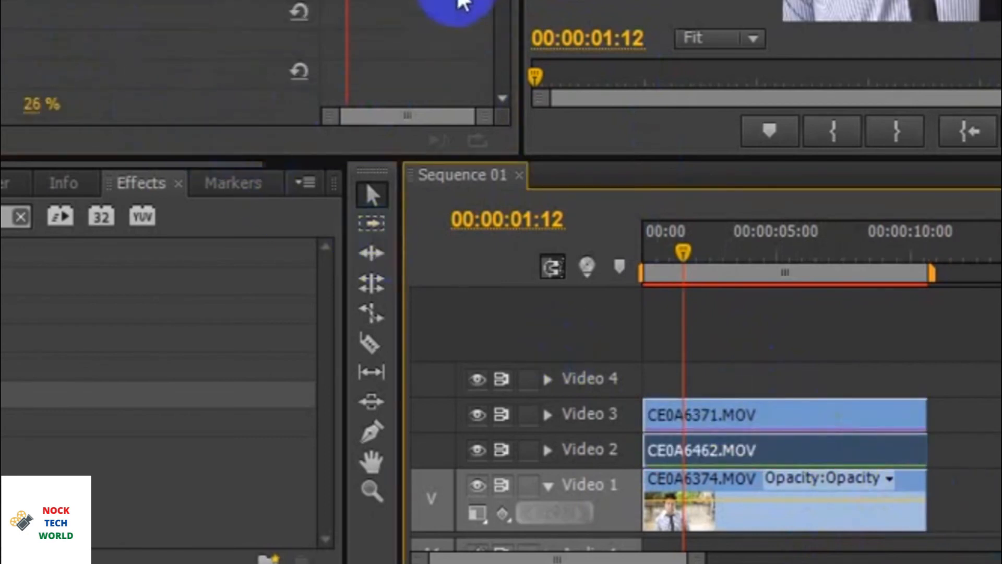
scroll(511, 45, "up", 3)
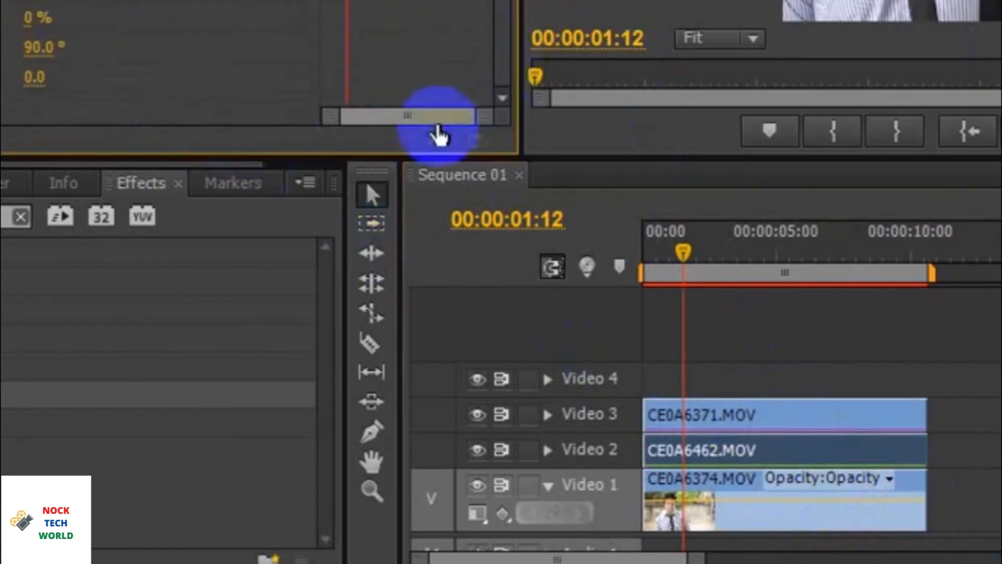
left_click(62, 45)
type("102")
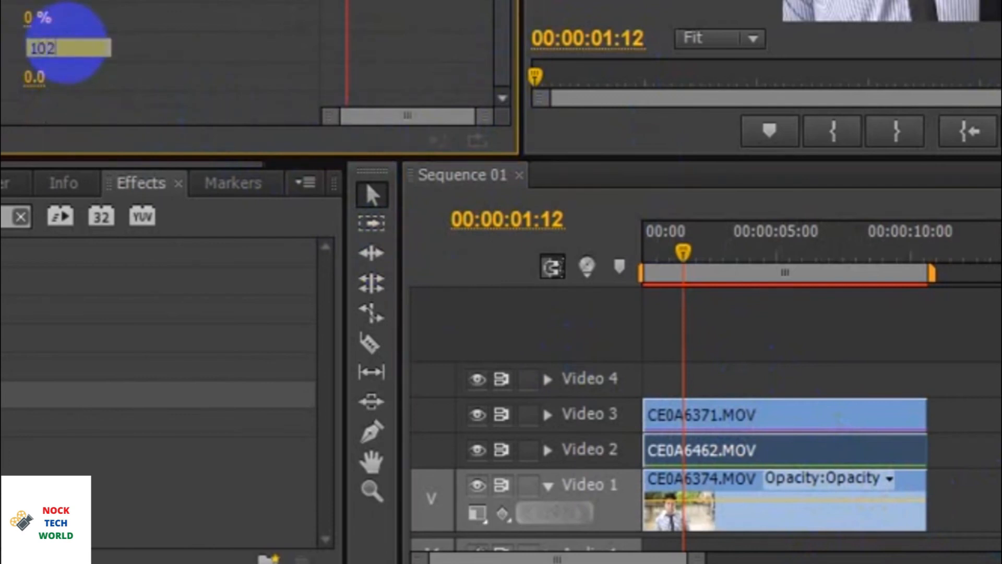
key("Return")
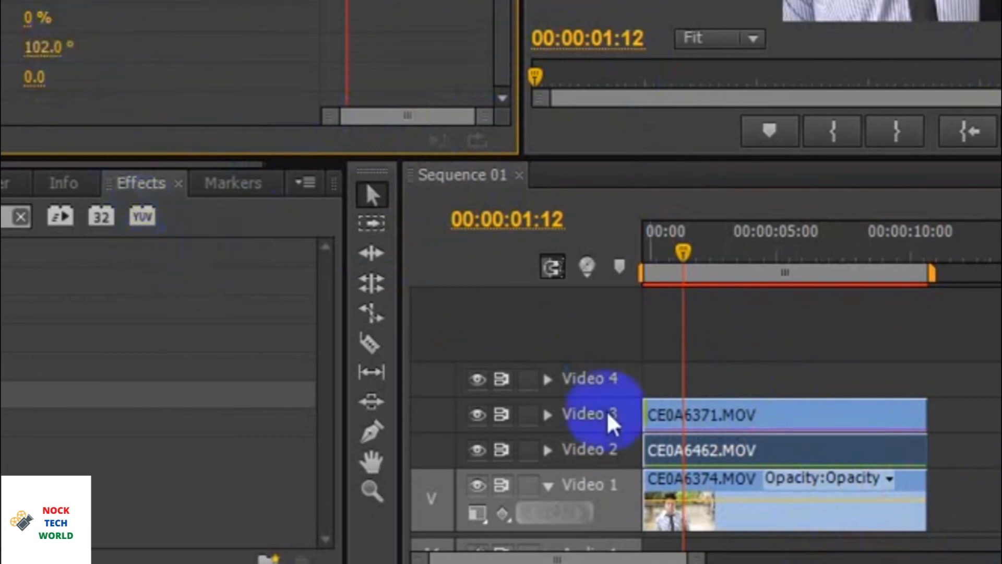
Try other angles on the duplicate 0 % wipe of CE0A6462 and delete that effect from the clip.
left_click(781, 471)
left_click(716, 521)
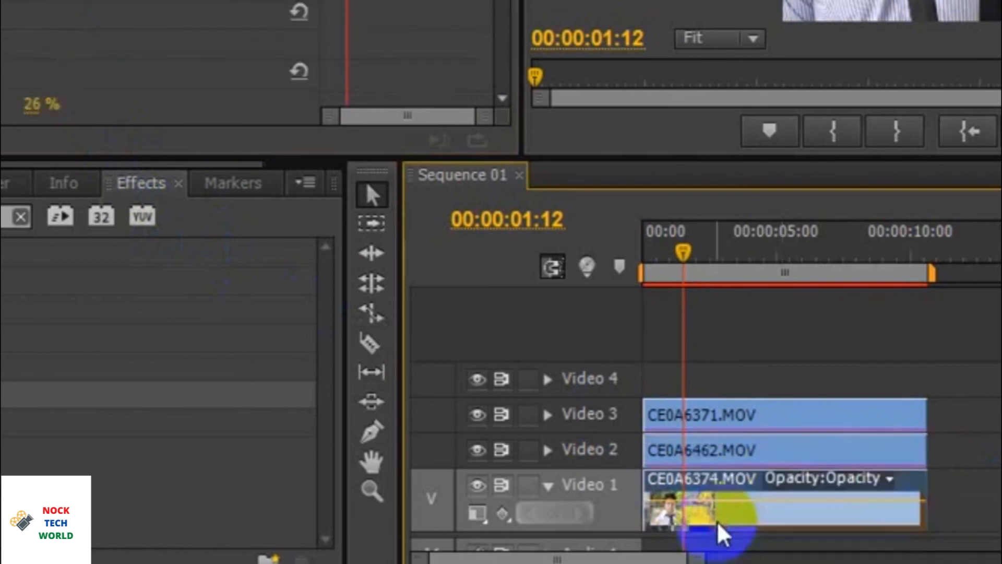
left_click(725, 464)
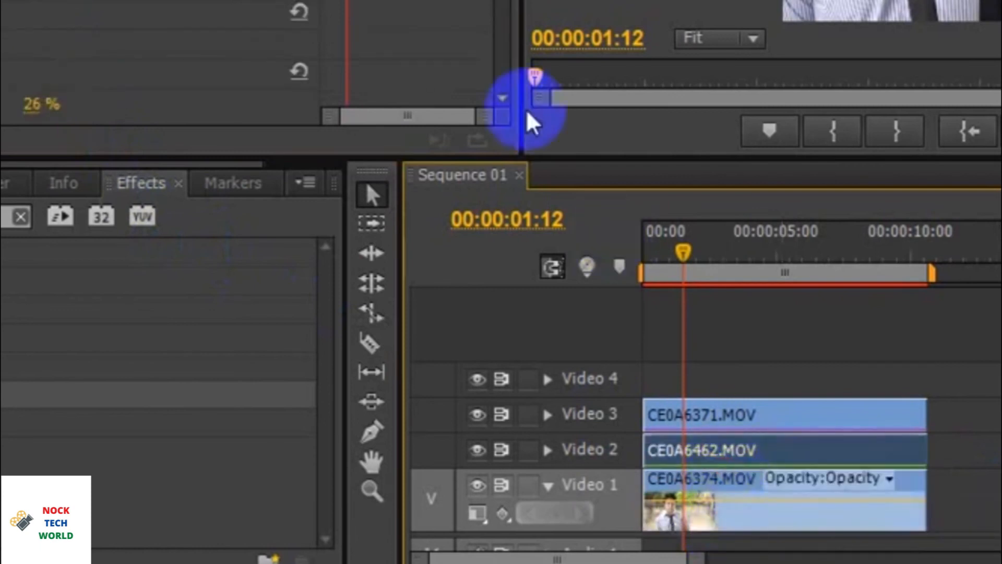
left_click_drag(502, 0, 502, 94)
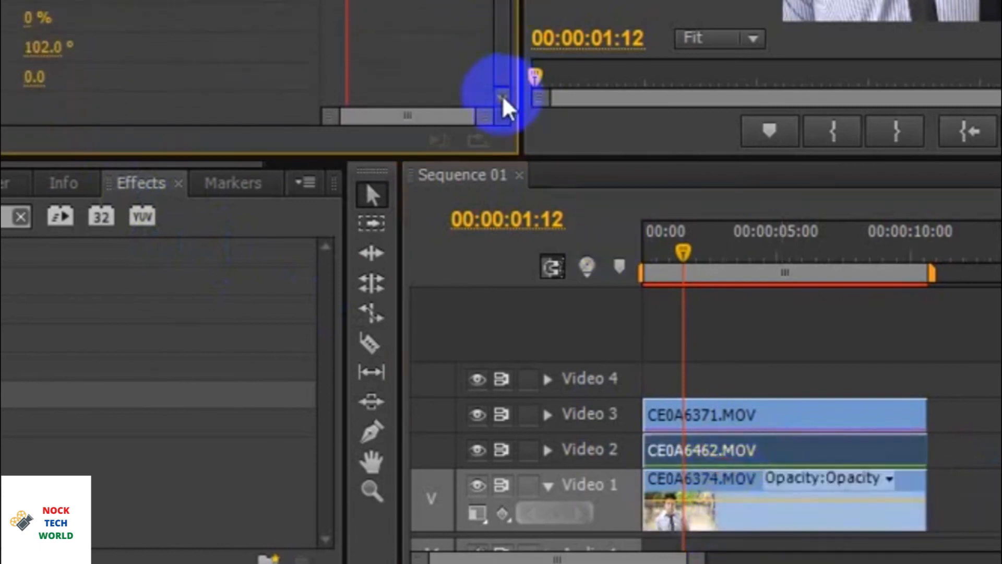
left_click(33, 48)
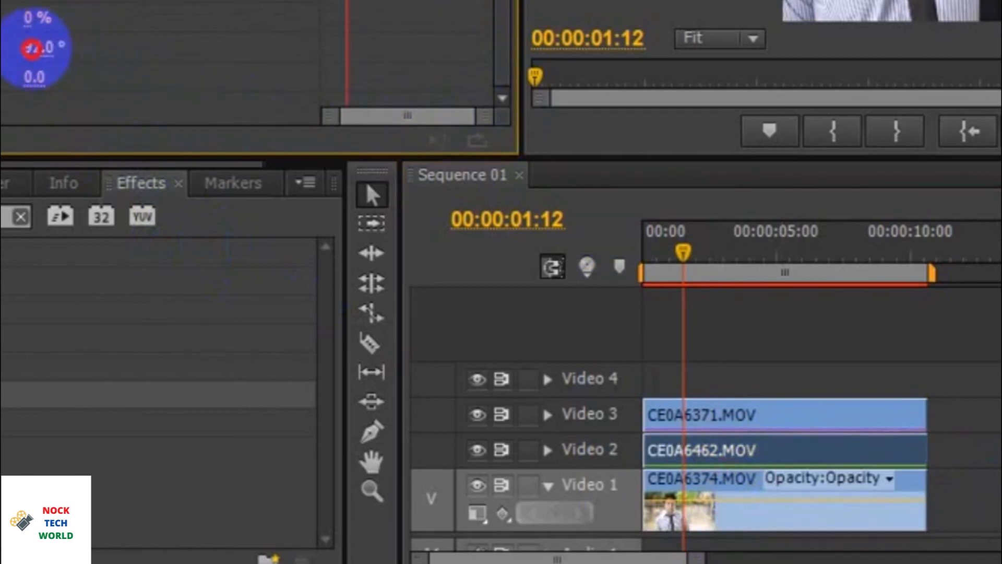
left_click_drag(33, 49, 71, 50)
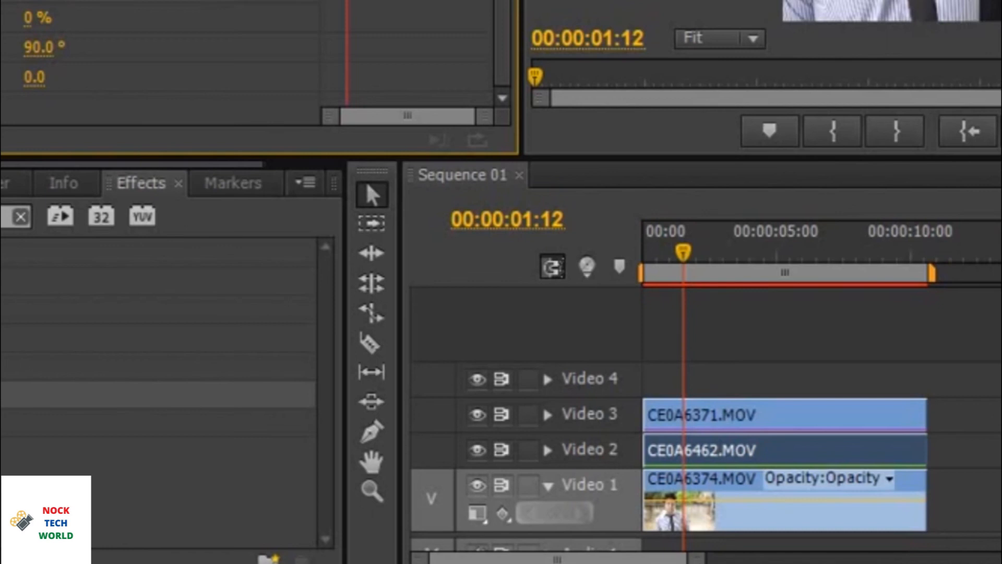
key("Delete")
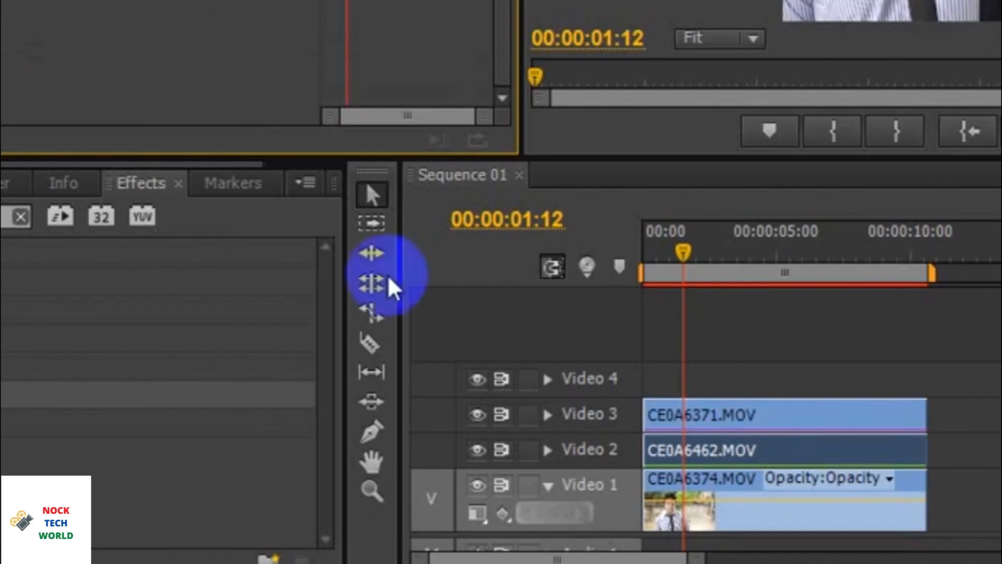
Check the wipe settings of CE0A6371, and set the angle of the 26 % wipe on CE0A6462 to 102°.
left_click(784, 412)
left_click_drag(502, 1, 498, 54)
left_click(805, 449)
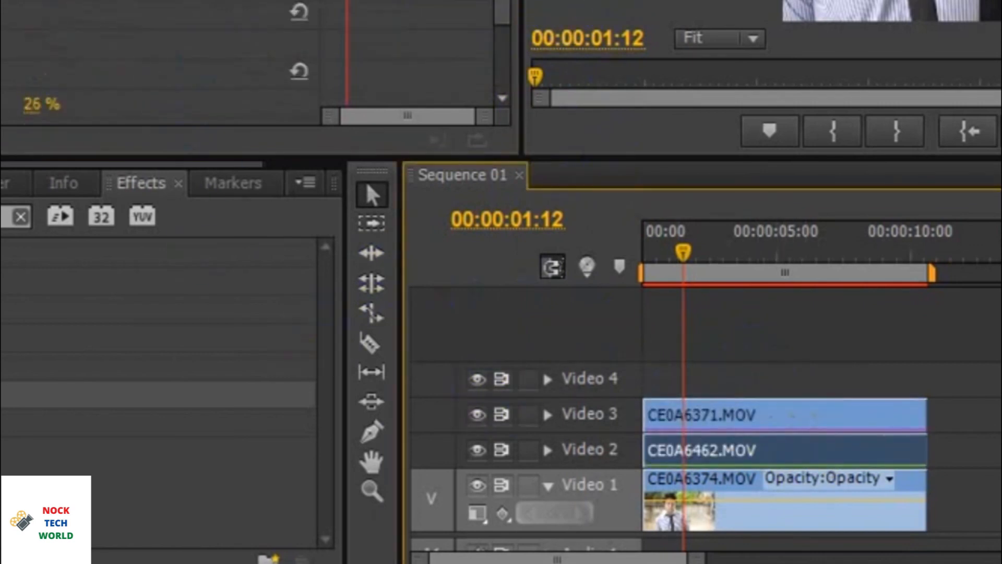
left_click_drag(502, 11, 500, 74)
left_click(57, 47)
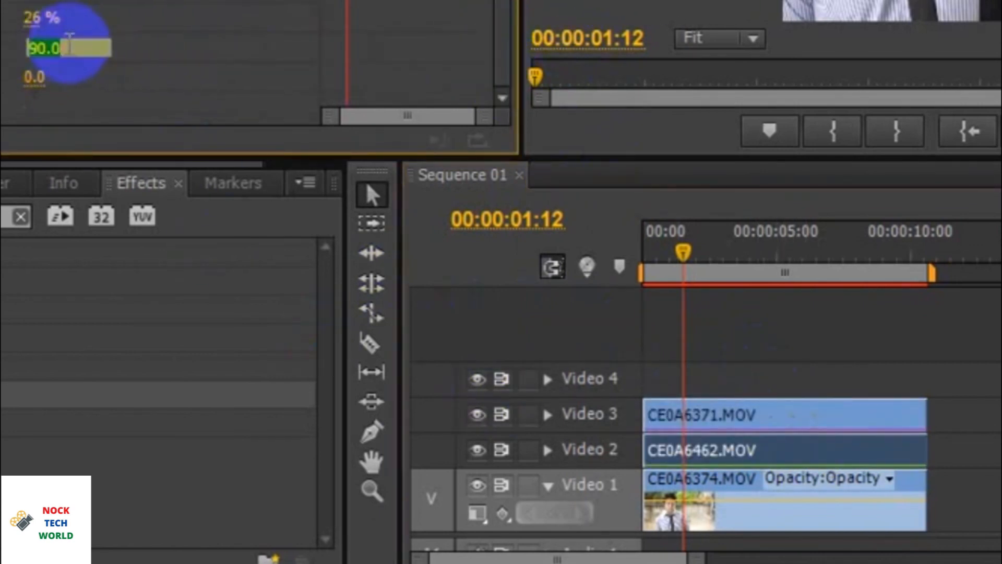
type("102")
key("Return")
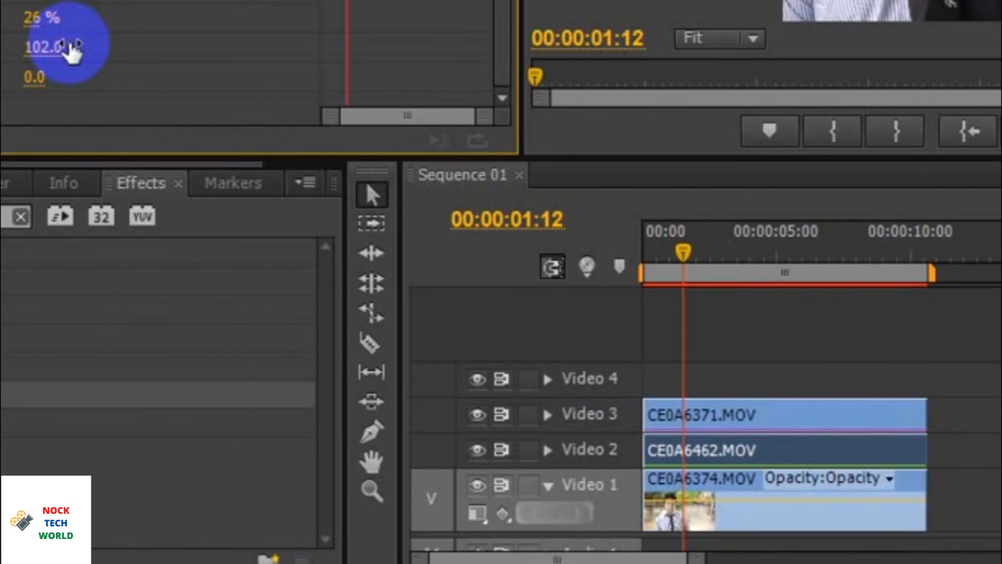
Set the wipe feather of CE0A6371 on Video 3 to 169 to soften its slanted edge.
left_click(787, 408)
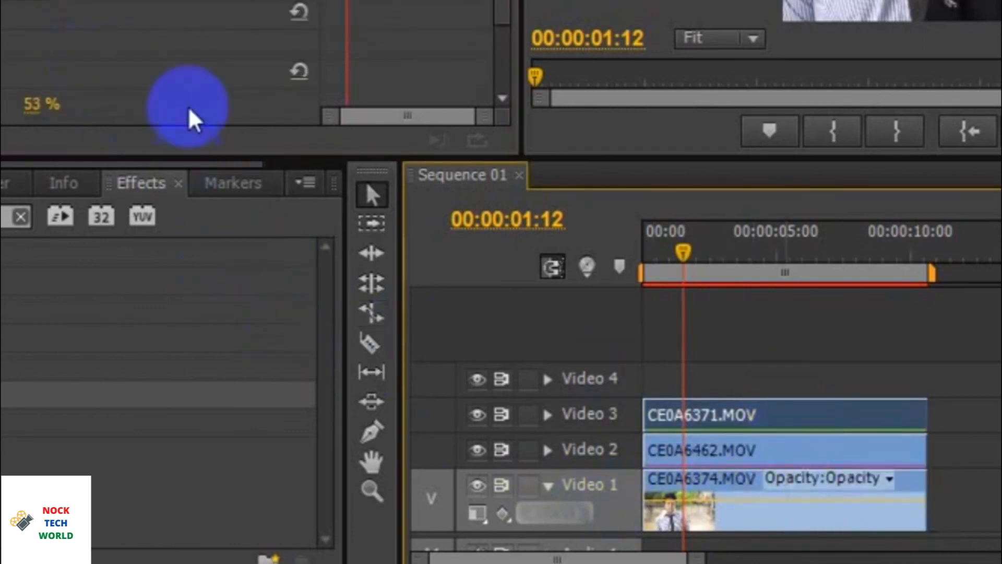
left_click_drag(502, 3, 493, 73)
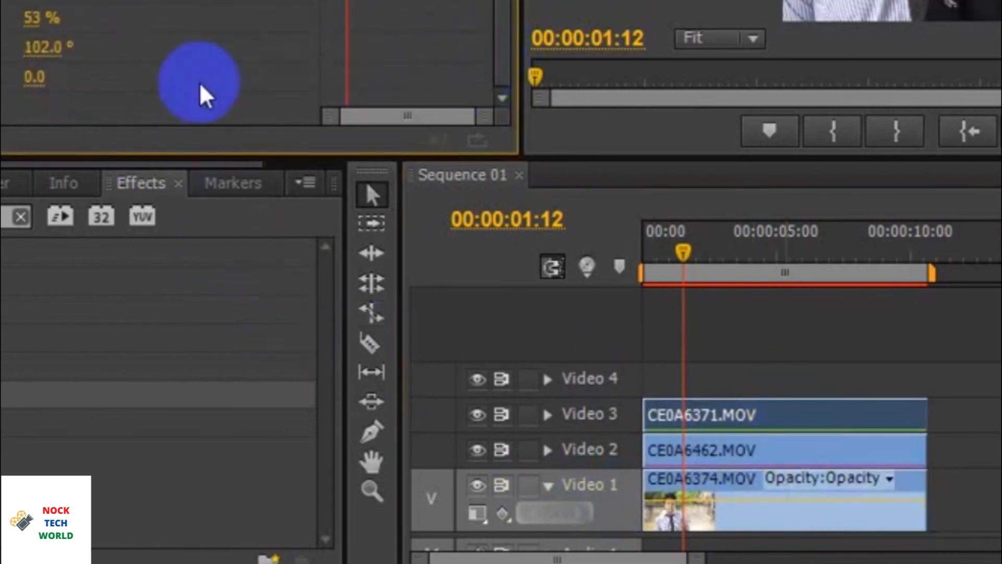
left_click(29, 73)
left_click_drag(261, 96, 269, 95)
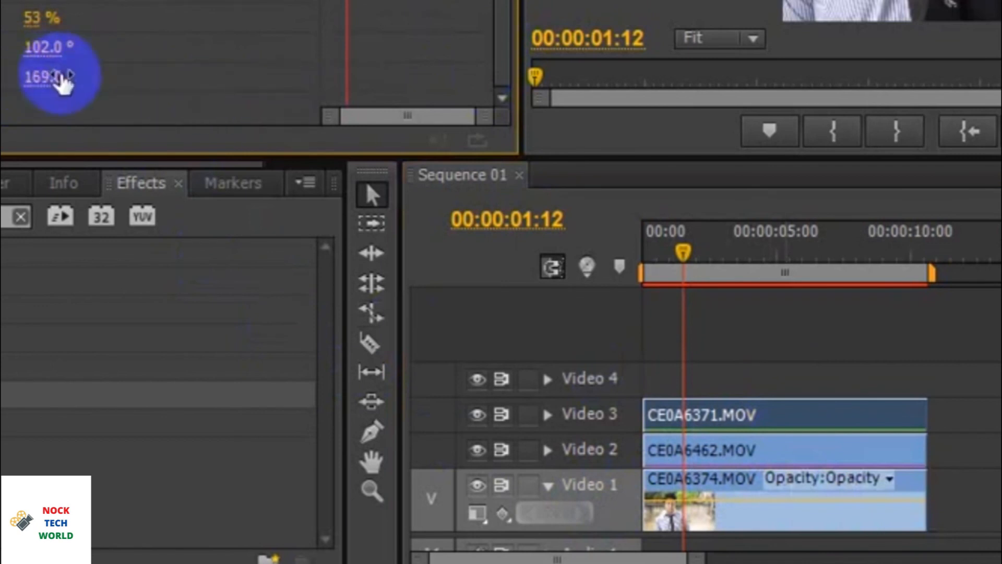
left_click(371, 201)
Set the wipe feather of CE0A6462 on Video 2 to 105 to soften its slanted edge.
left_click(843, 454)
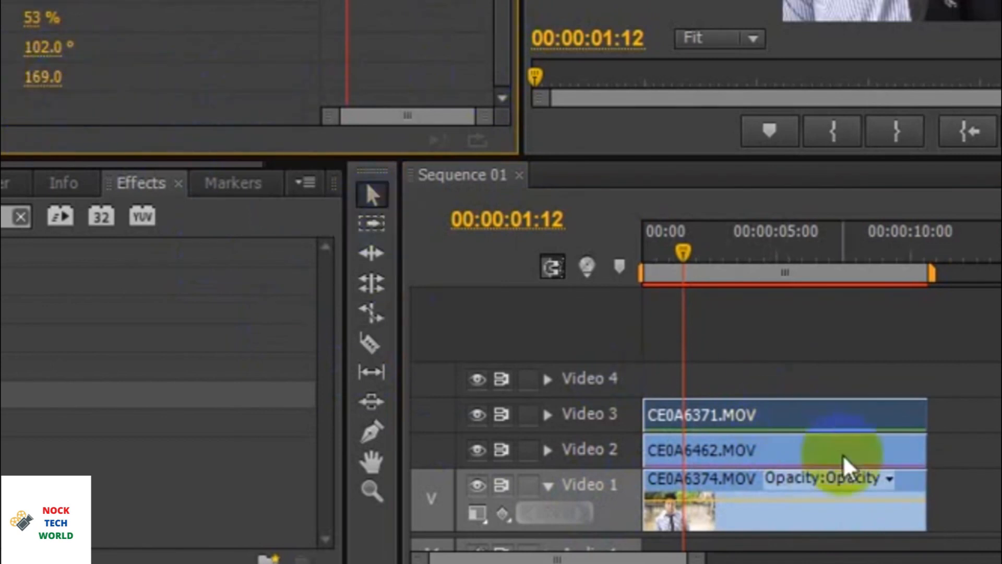
left_click(484, 60)
left_click_drag(503, 1, 505, 80)
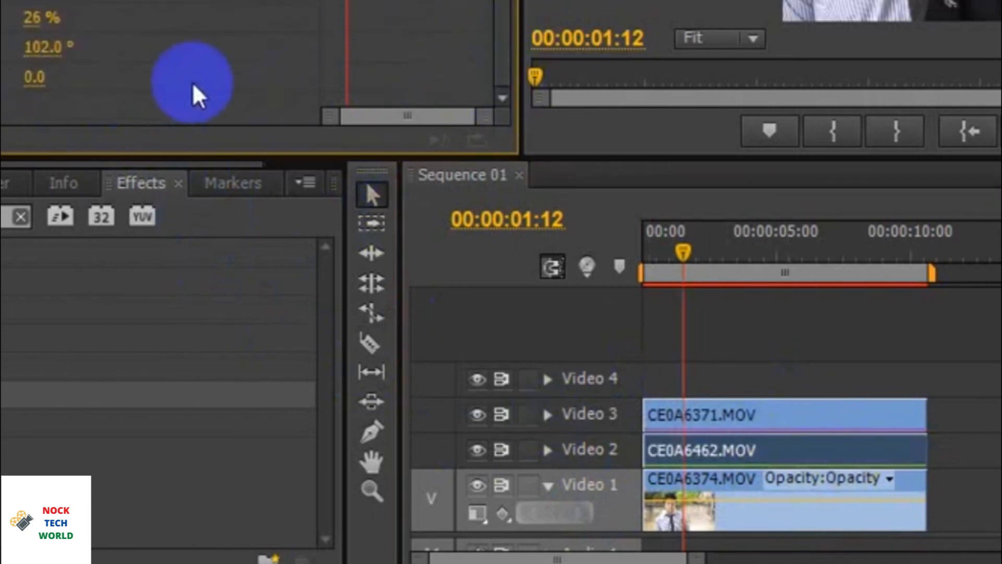
left_click_drag(43, 78, 185, 78)
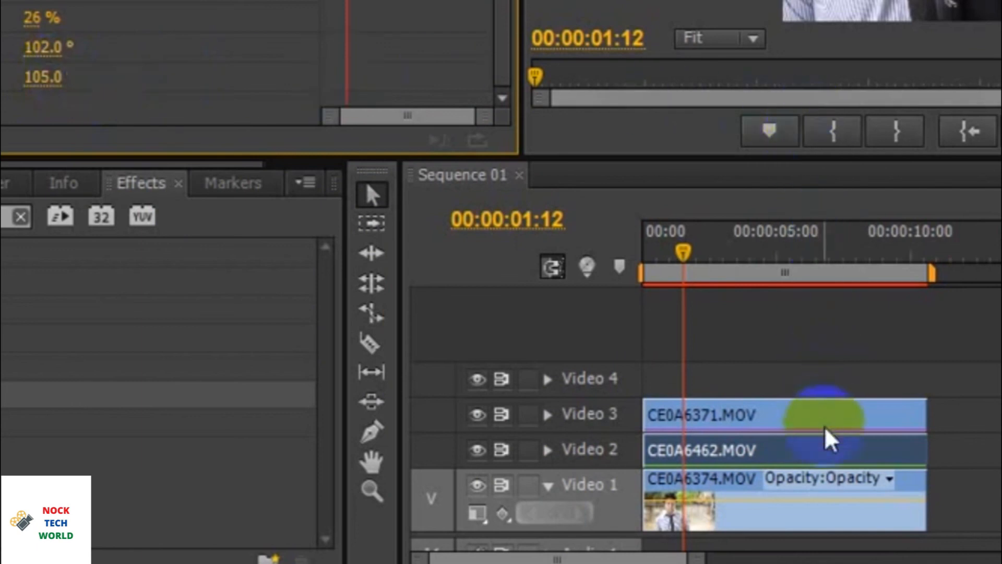
Check the wipe completion, angle and feather of CE0A6371 on Video 3, and reselect CE0A6462 on Video 2.
left_click(803, 427)
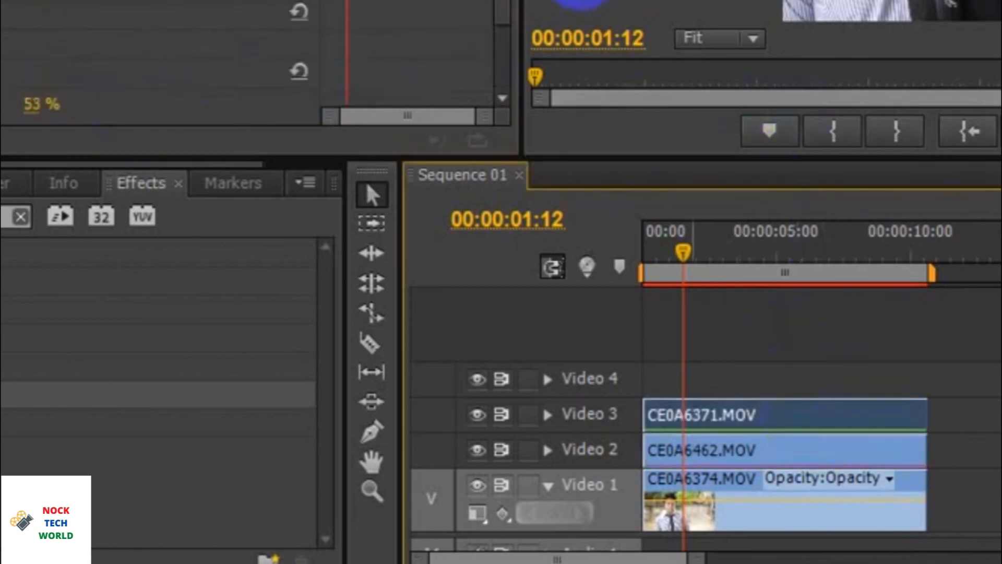
left_click_drag(496, 10, 497, 74)
left_click(353, 114)
left_click(888, 447)
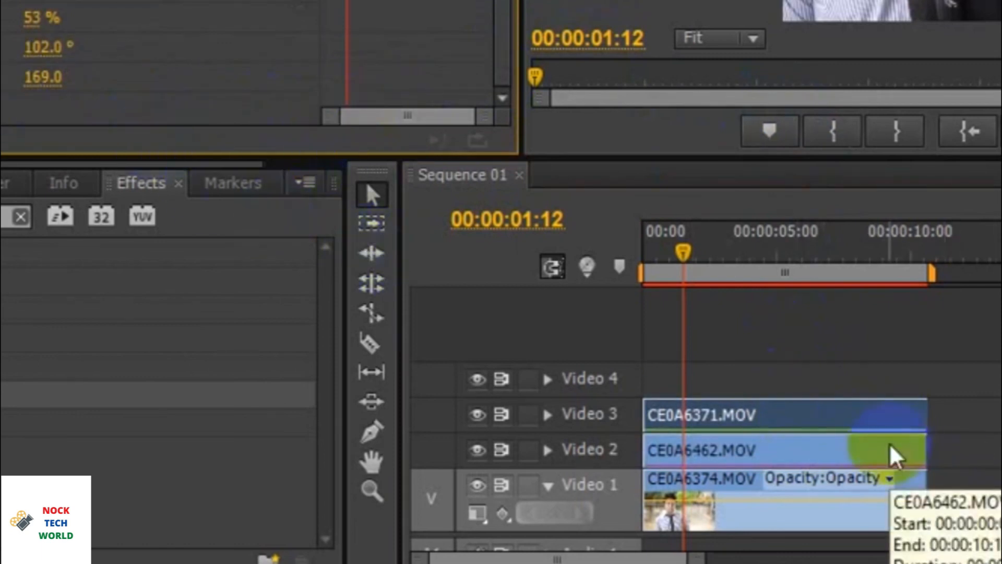
left_click(889, 449)
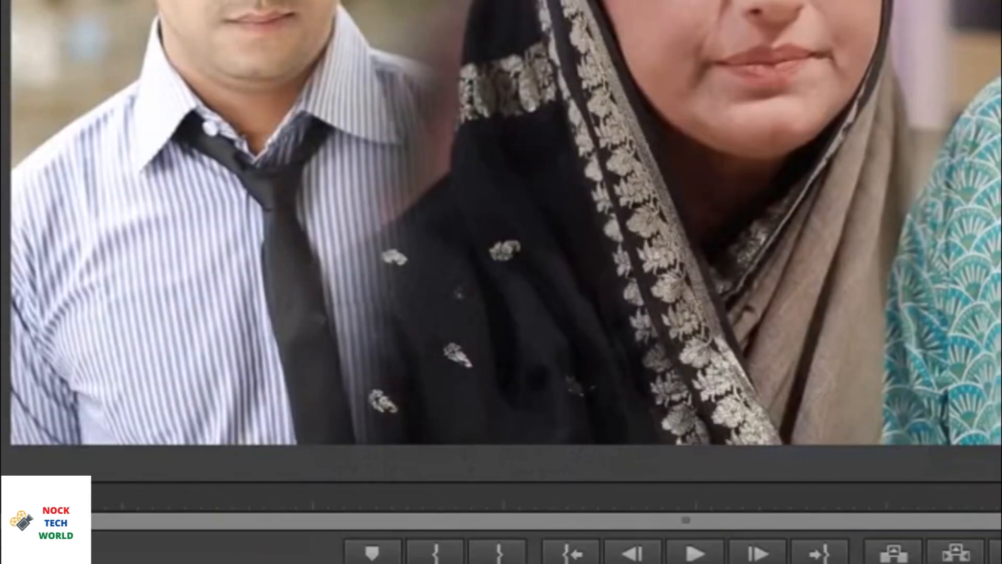
Play the sequence to preview the feathered split screen, including a replay from 00:00:00:21.
key("space")
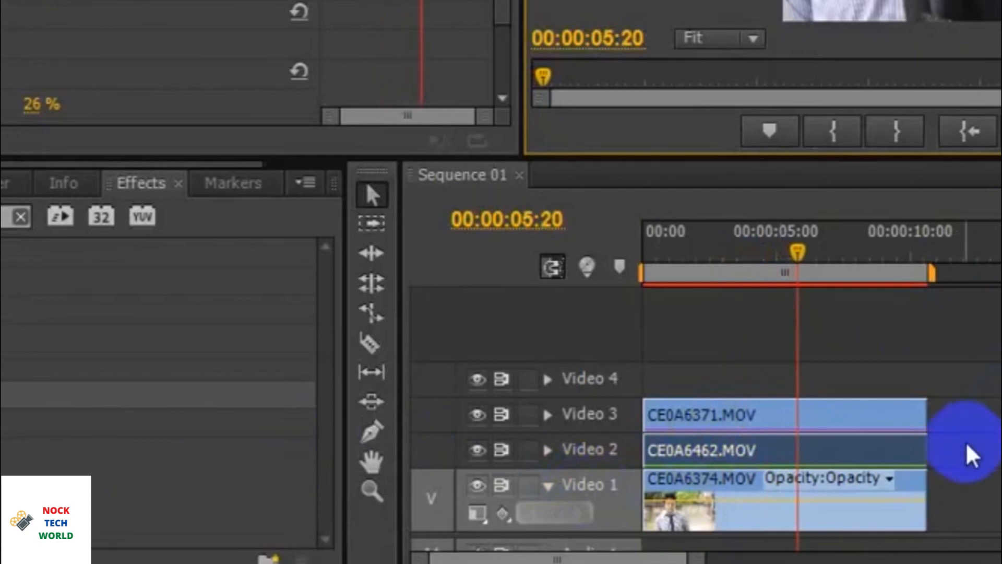
left_click(869, 445)
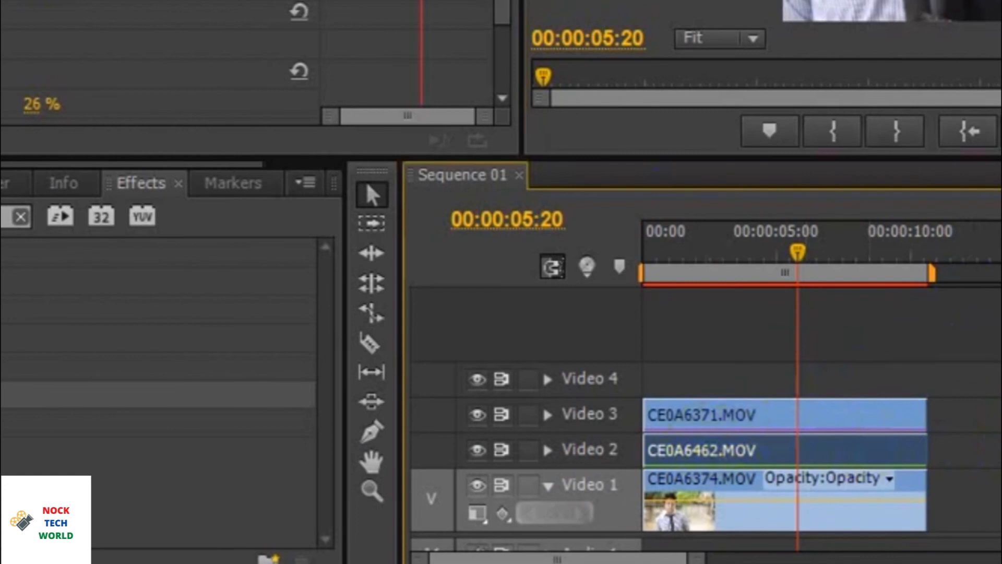
left_click_drag(798, 253, 662, 246)
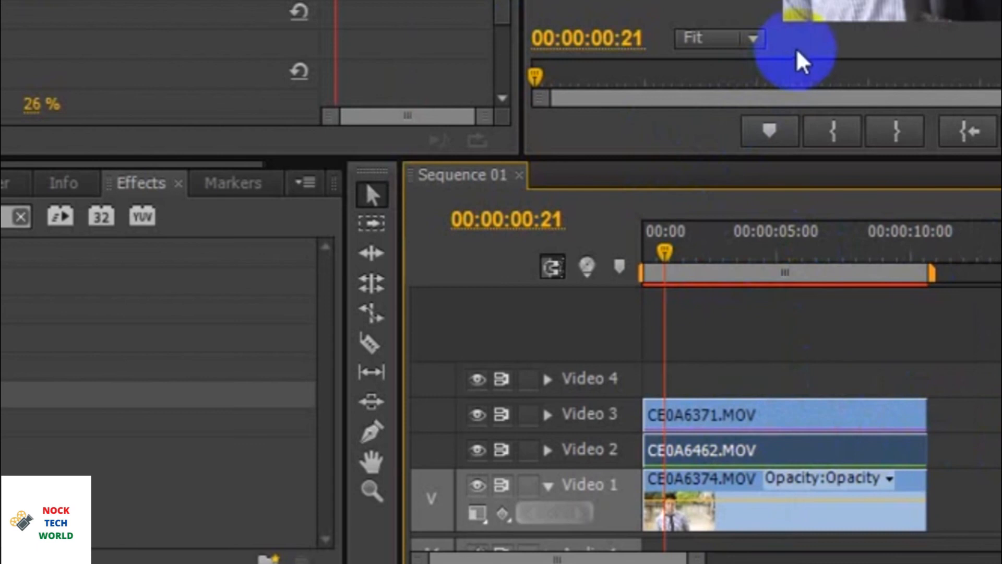
key("space")
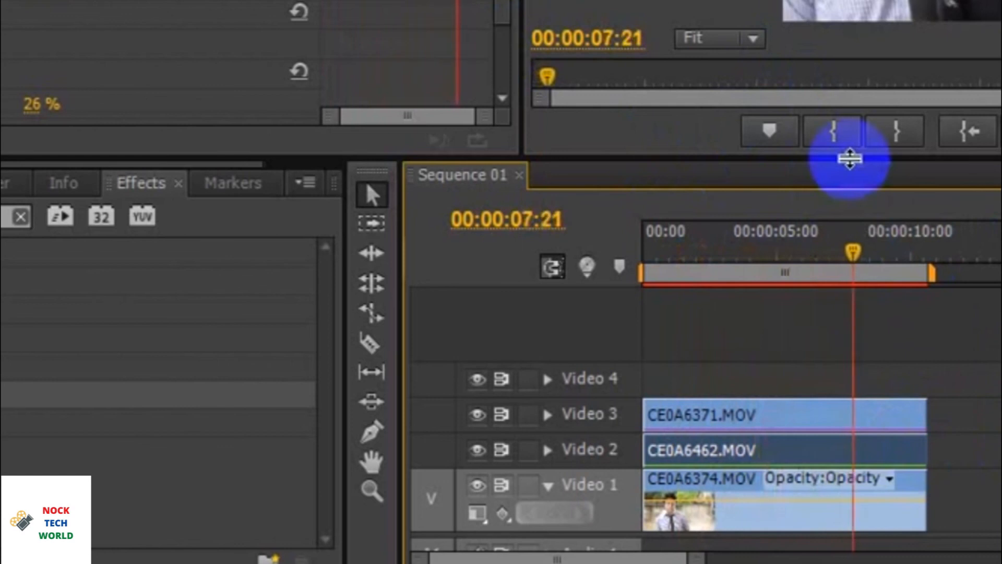
Set the wipe feather of CE0A6462 on Video 2 to 0 for a hard edge.
left_click_drag(850, 159, 776, 458)
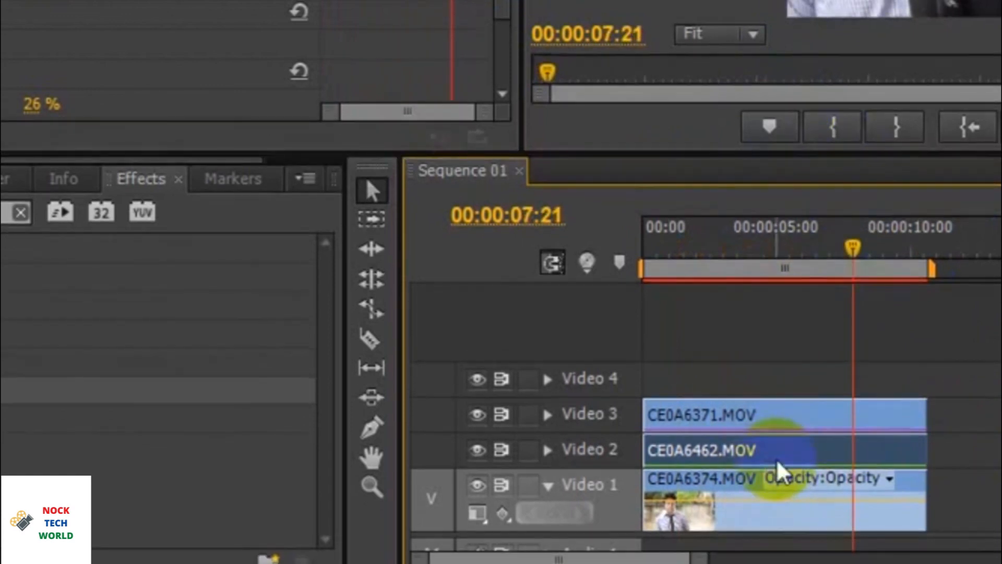
left_click_drag(508, 3, 500, 55)
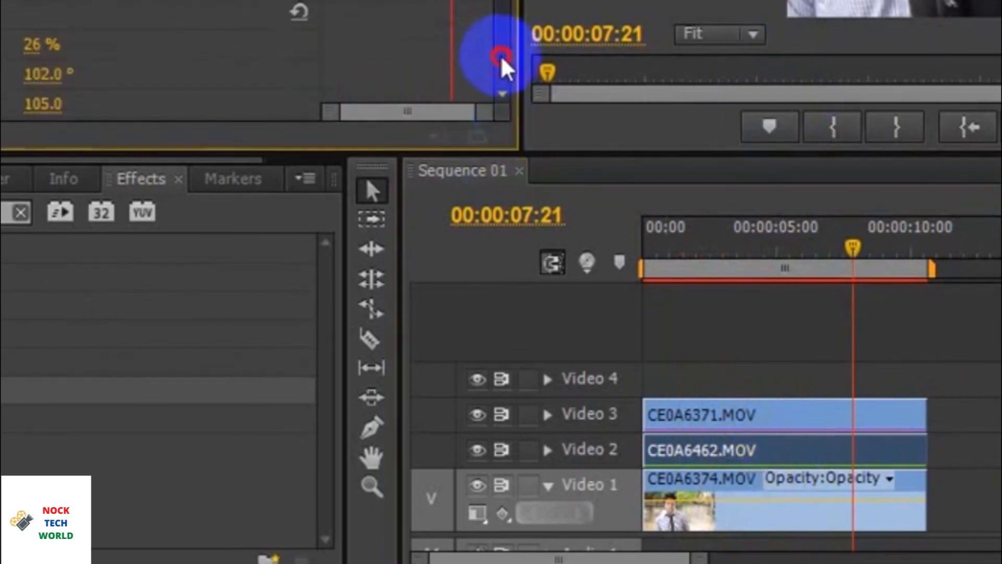
left_click(47, 74)
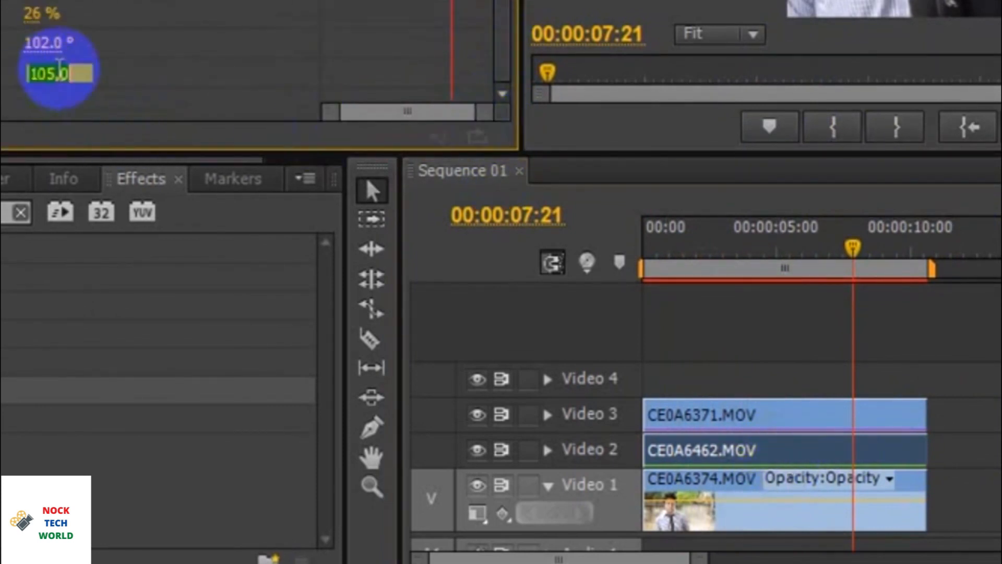
key("Return")
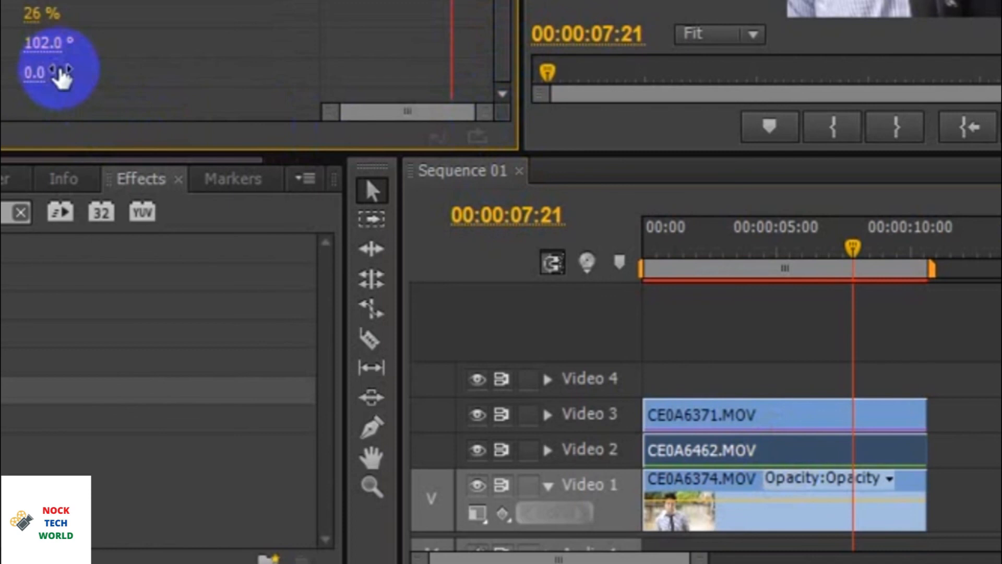
Set the wipe feather of CE0A6371 on Video 3 to 0 for a hard edge.
left_click(750, 413)
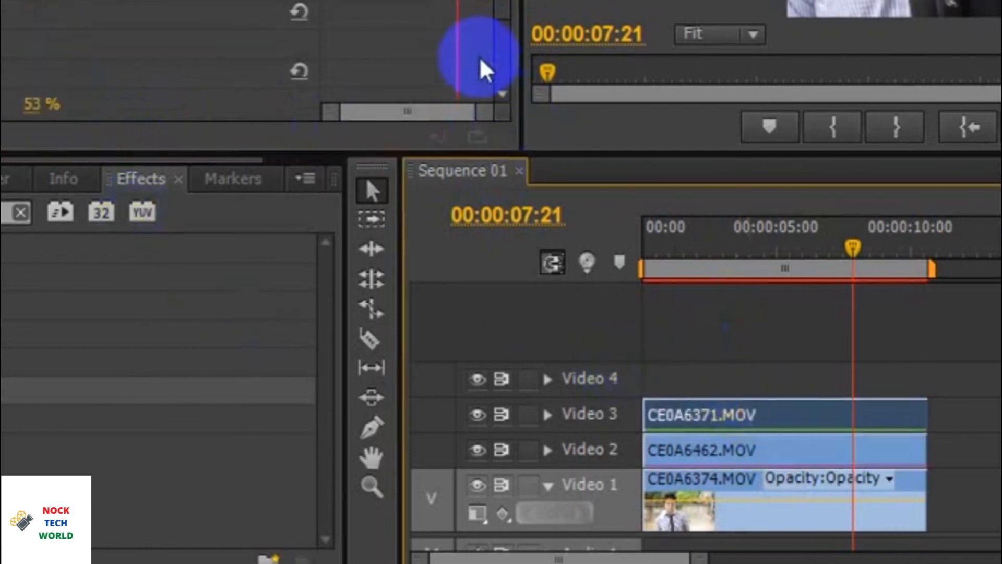
left_click_drag(497, 11, 492, 124)
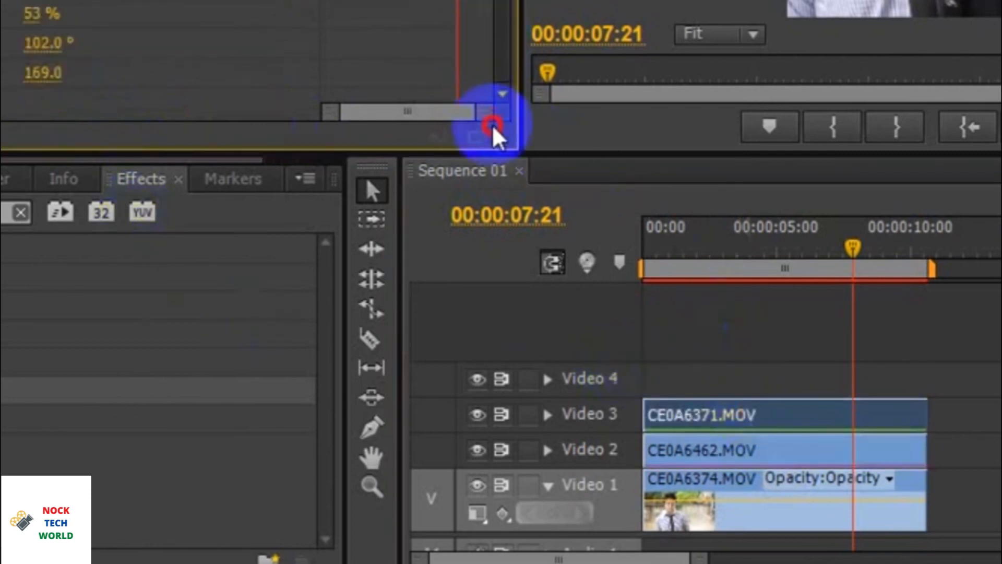
left_click(41, 75)
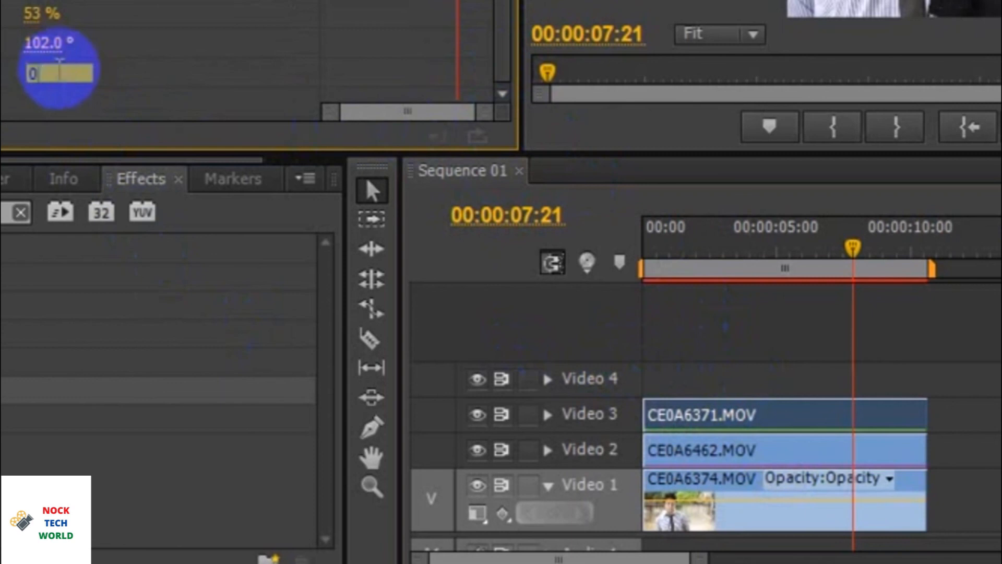
type("0")
key("Return")
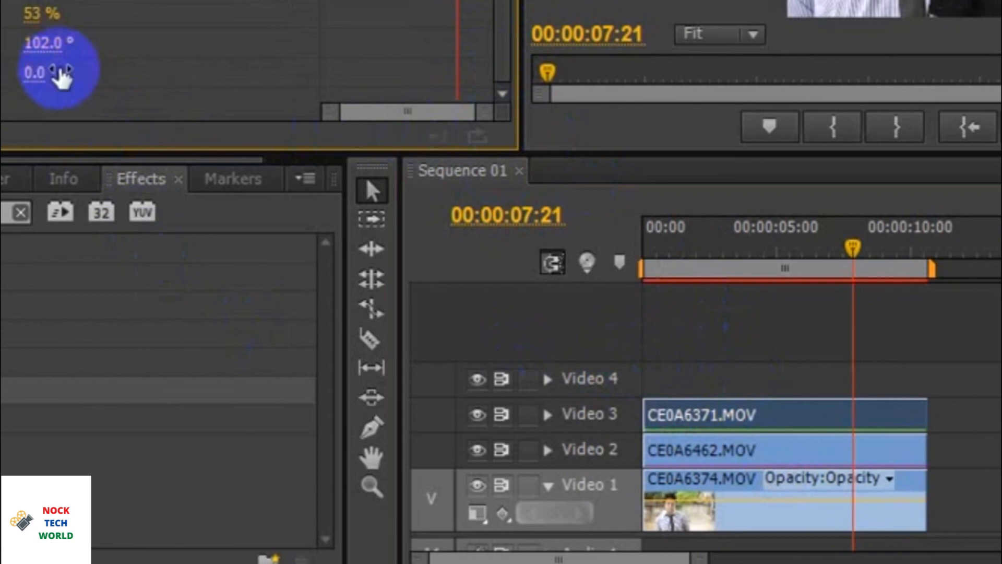